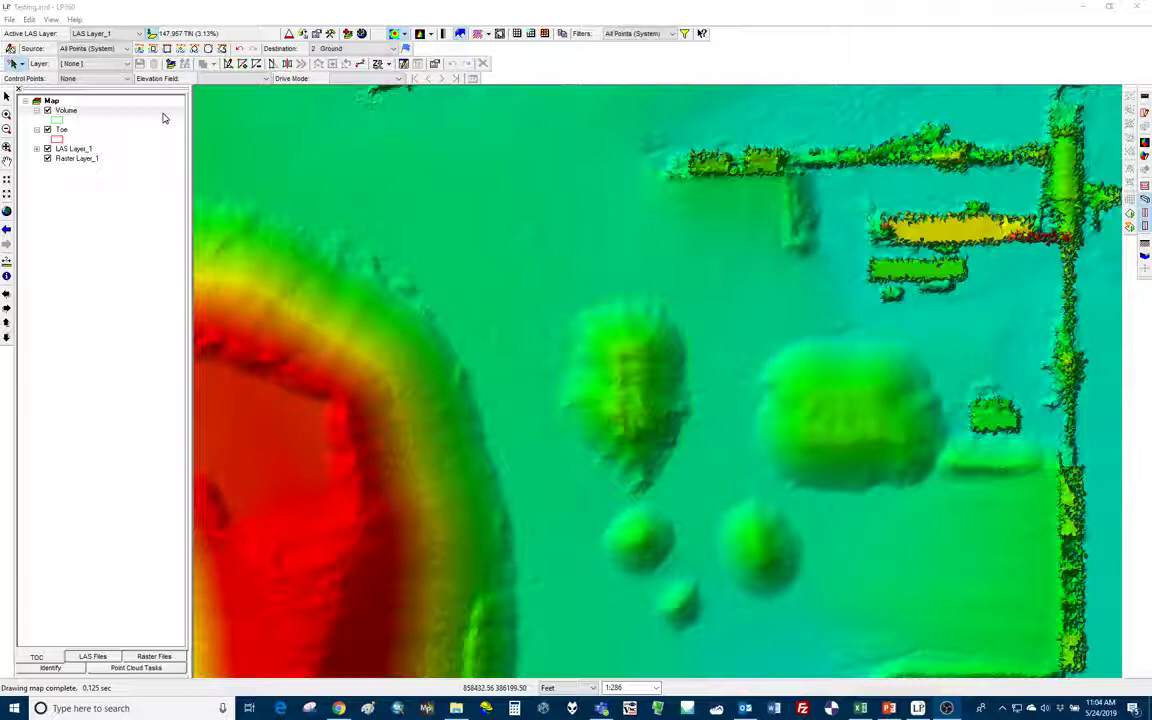
Step: Inspect the Volume feature (cut 16,638.8587, fill 2.1396 ft) and the Volumetric Analysis Volume tab settings
right_click(142, 110)
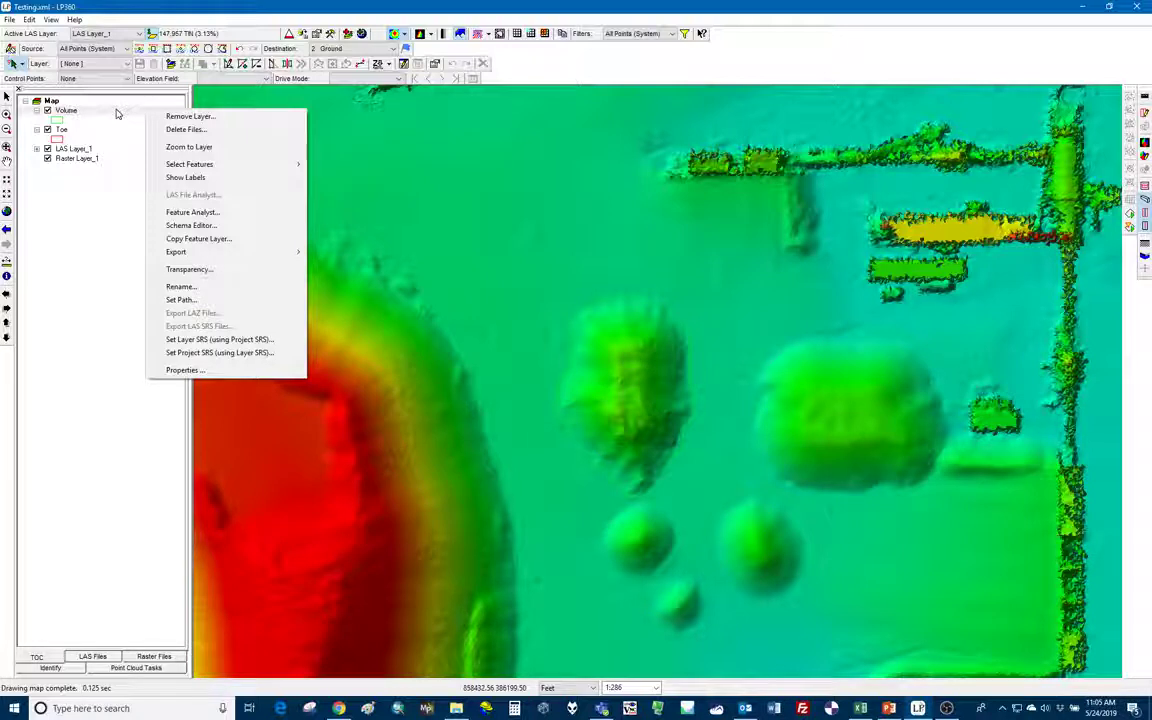
click(210, 213)
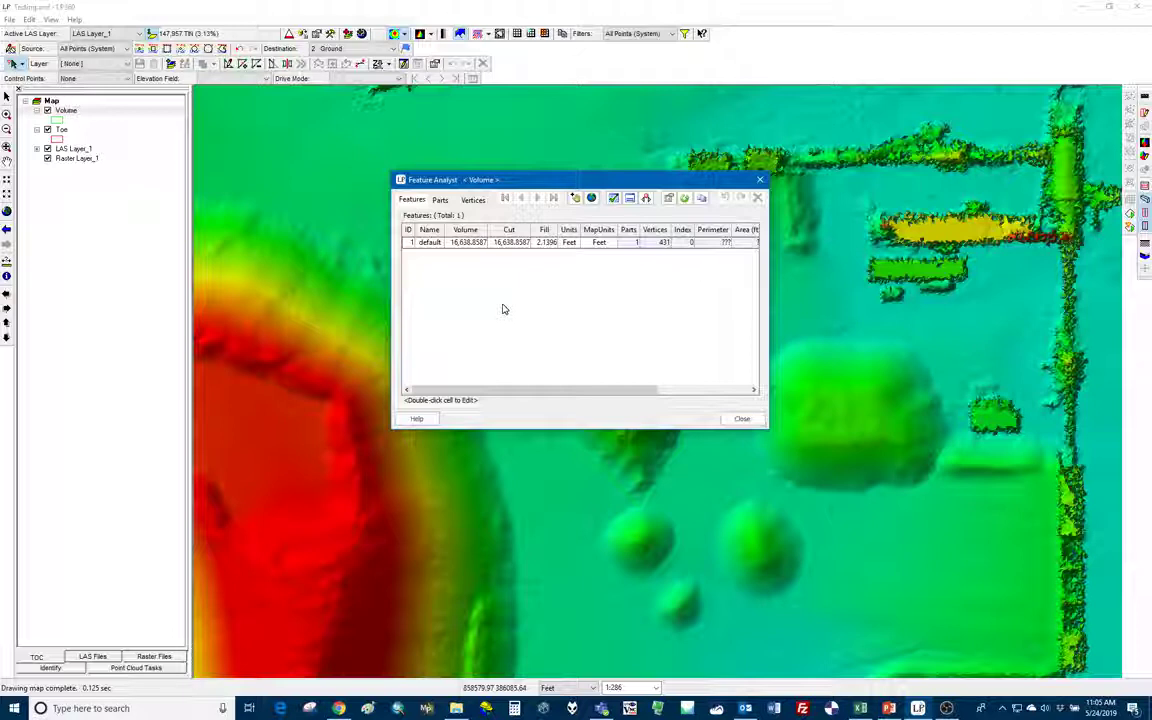
click(136, 667)
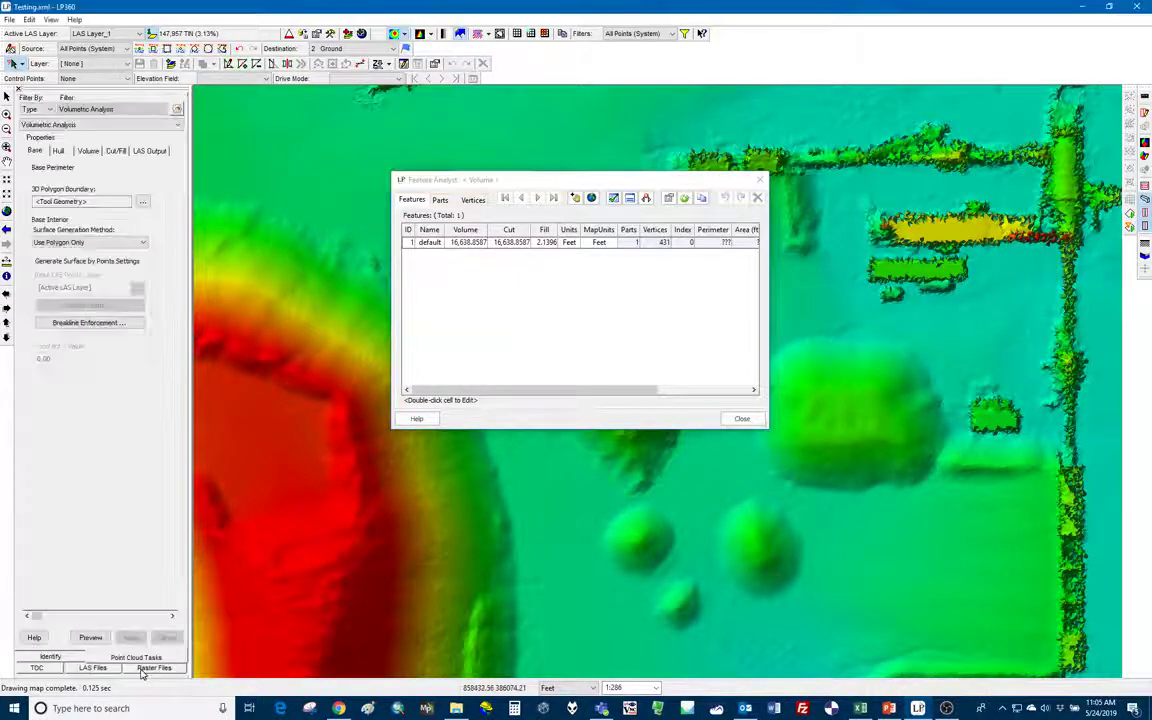
click(88, 150)
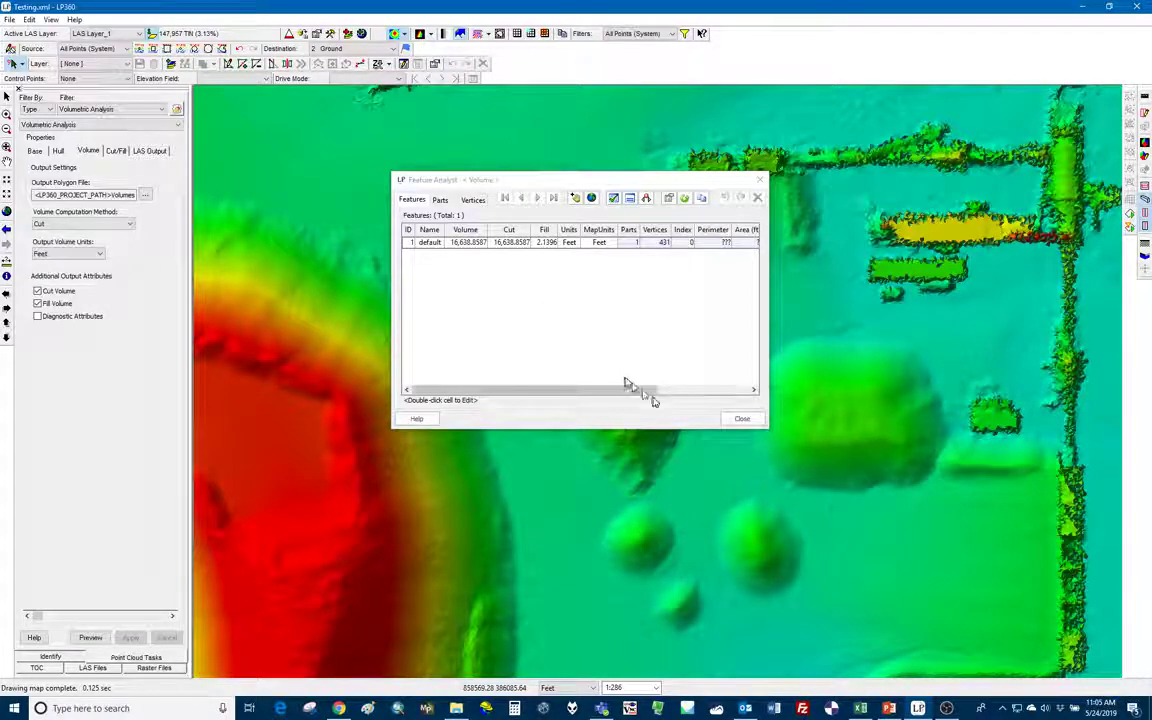
Step: Close Feature Analyst and open the Schema Editor for the Volume layer
click(740, 419)
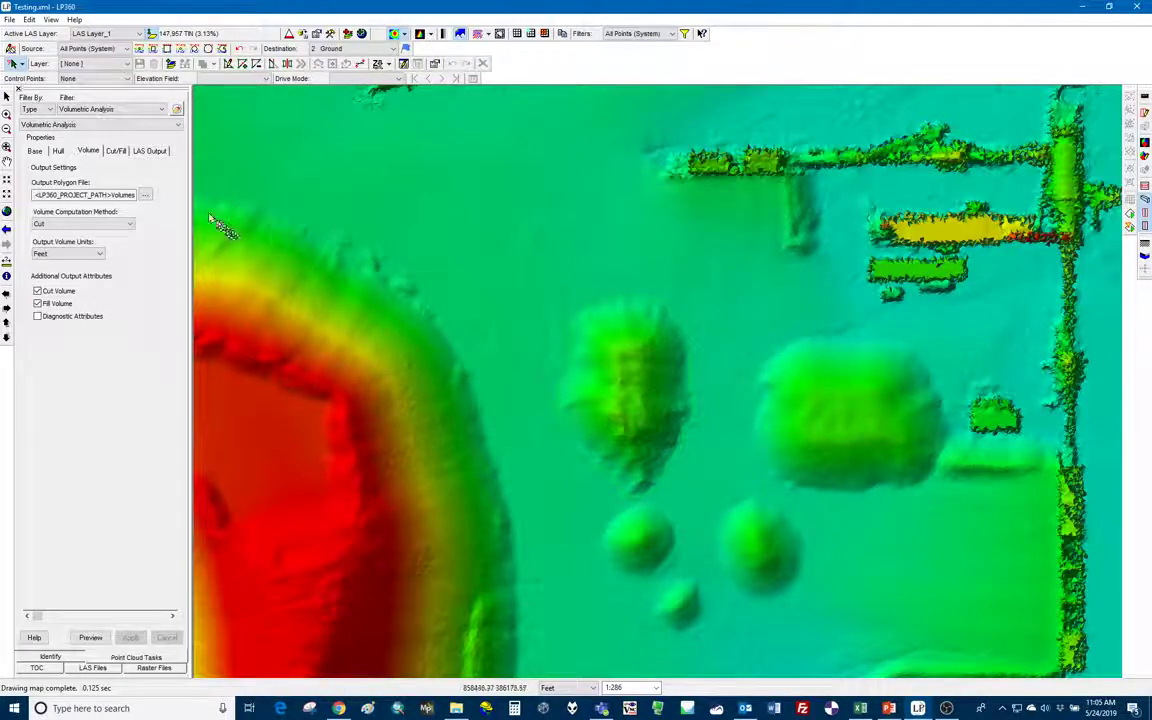
click(37, 667)
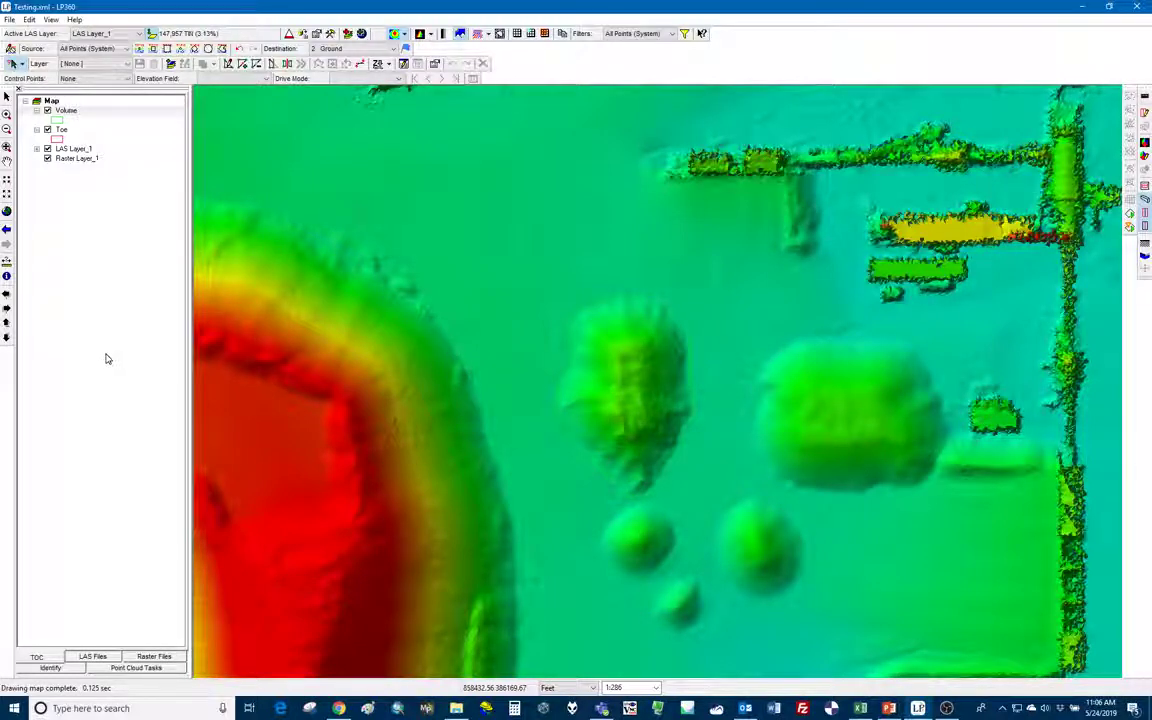
click(119, 112)
right_click(119, 112)
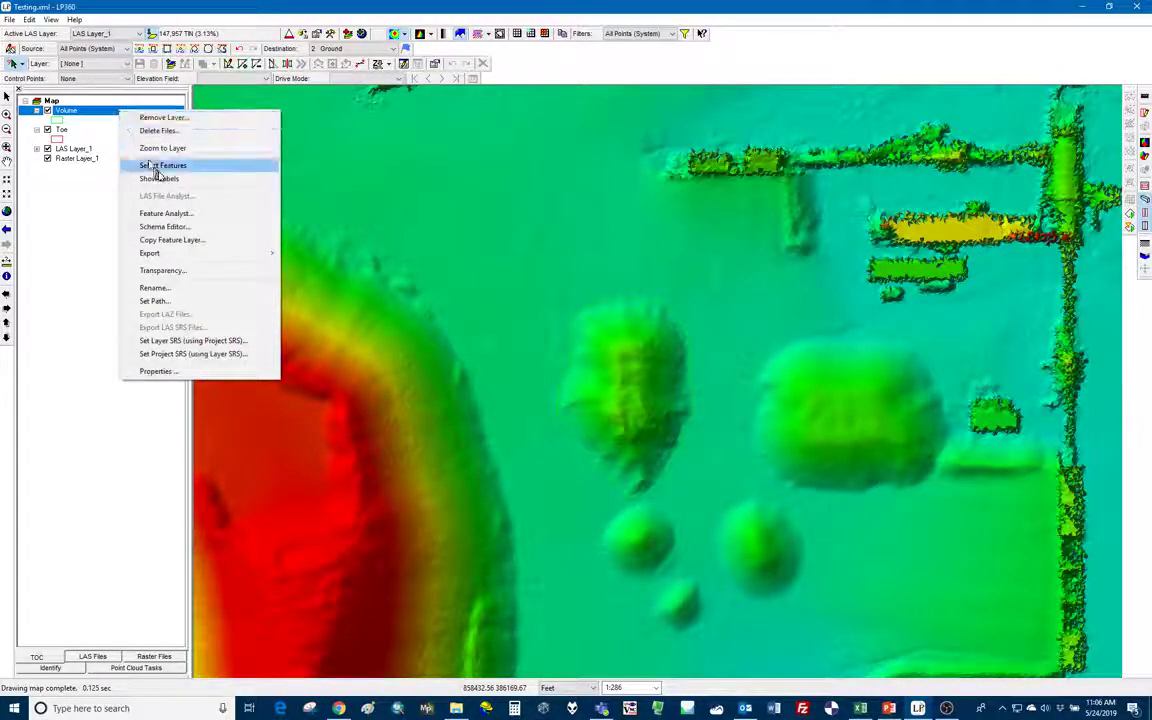
click(172, 229)
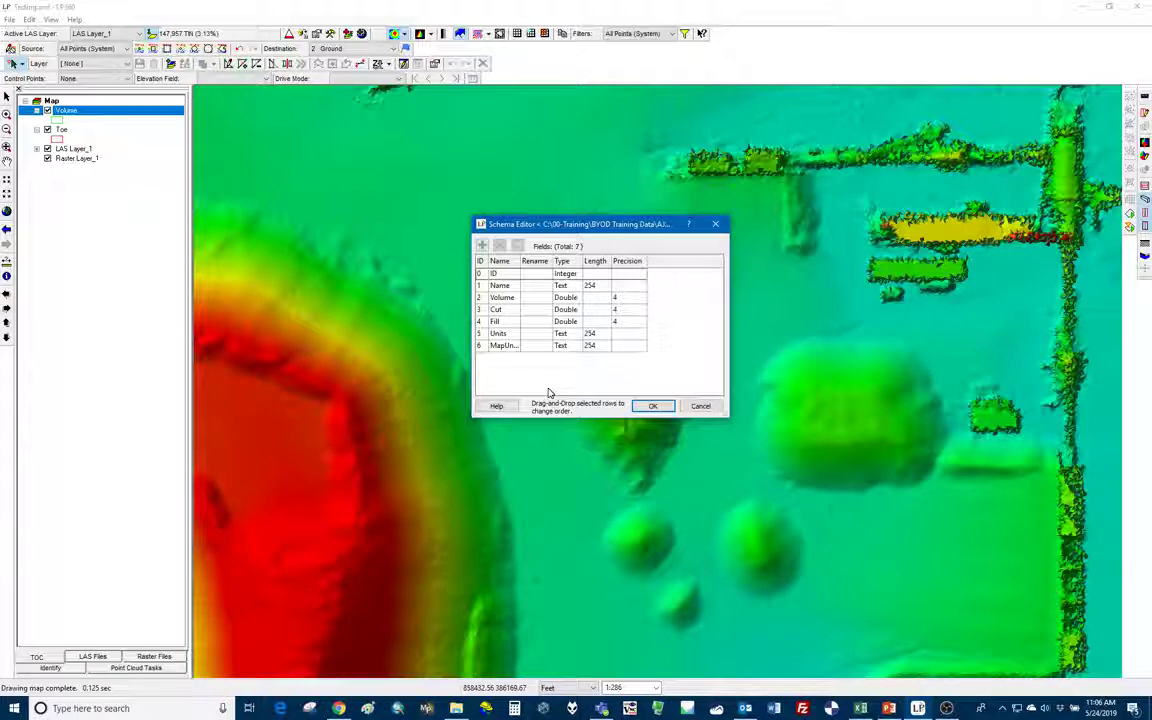
Step: Delete the Cut and Fill fields from the Volume schema
click(521, 311)
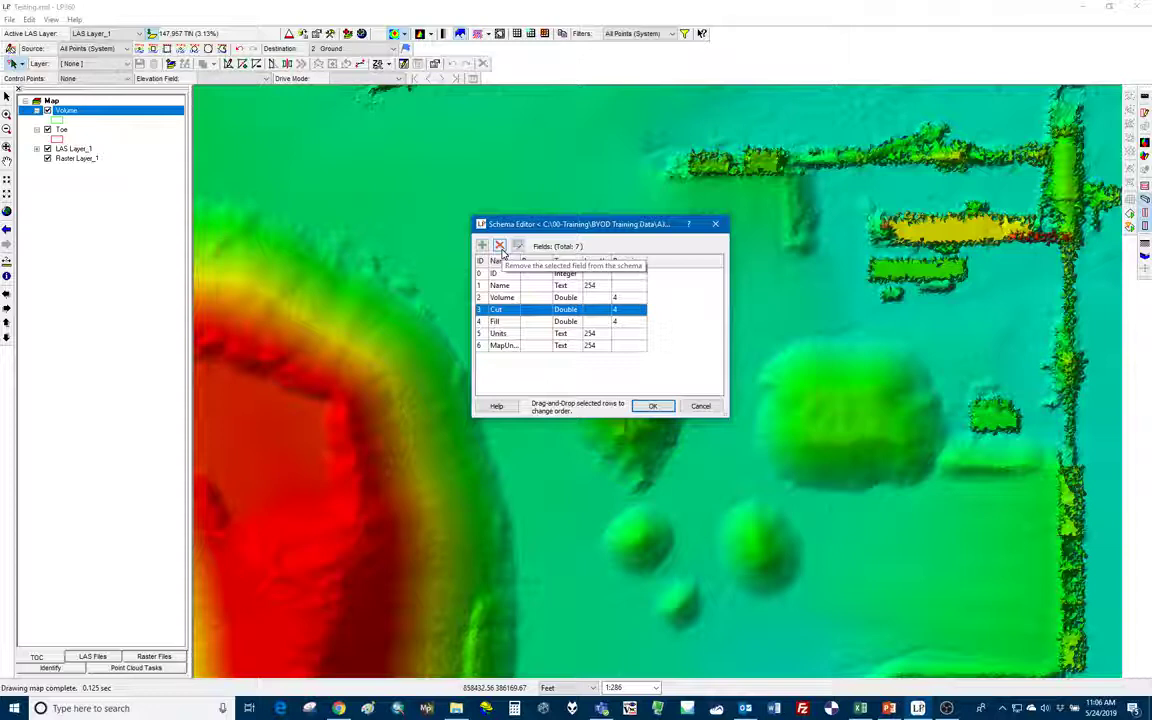
ctrl+click(524, 323)
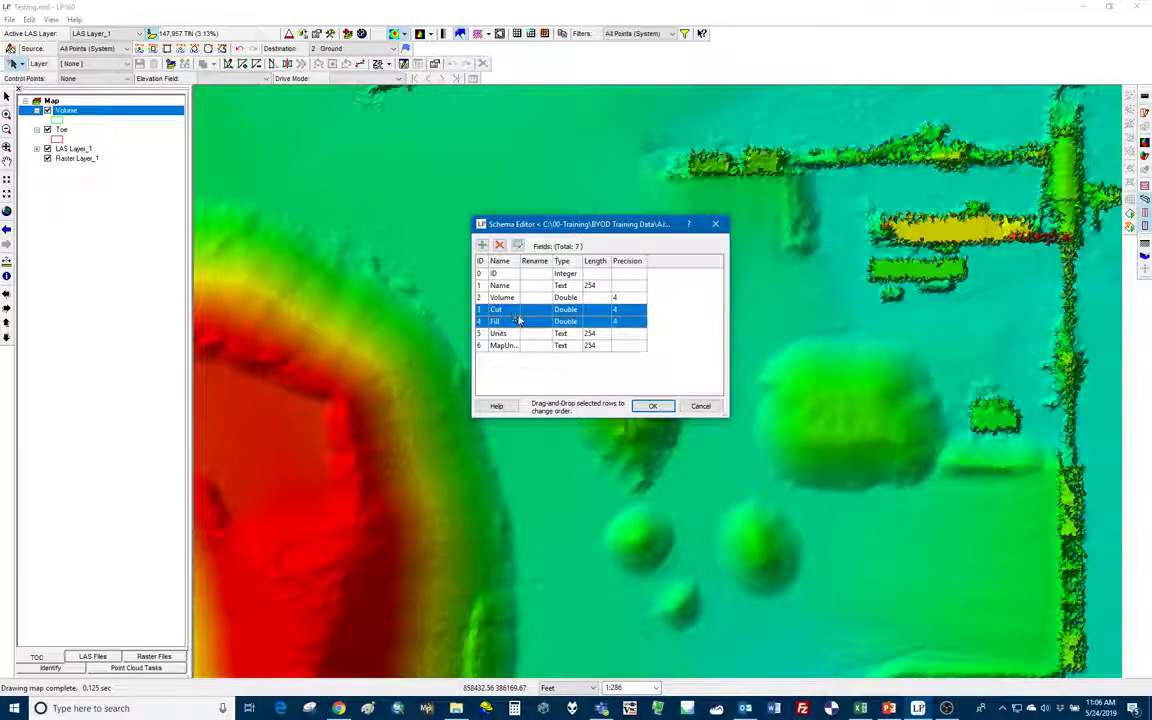
click(500, 246)
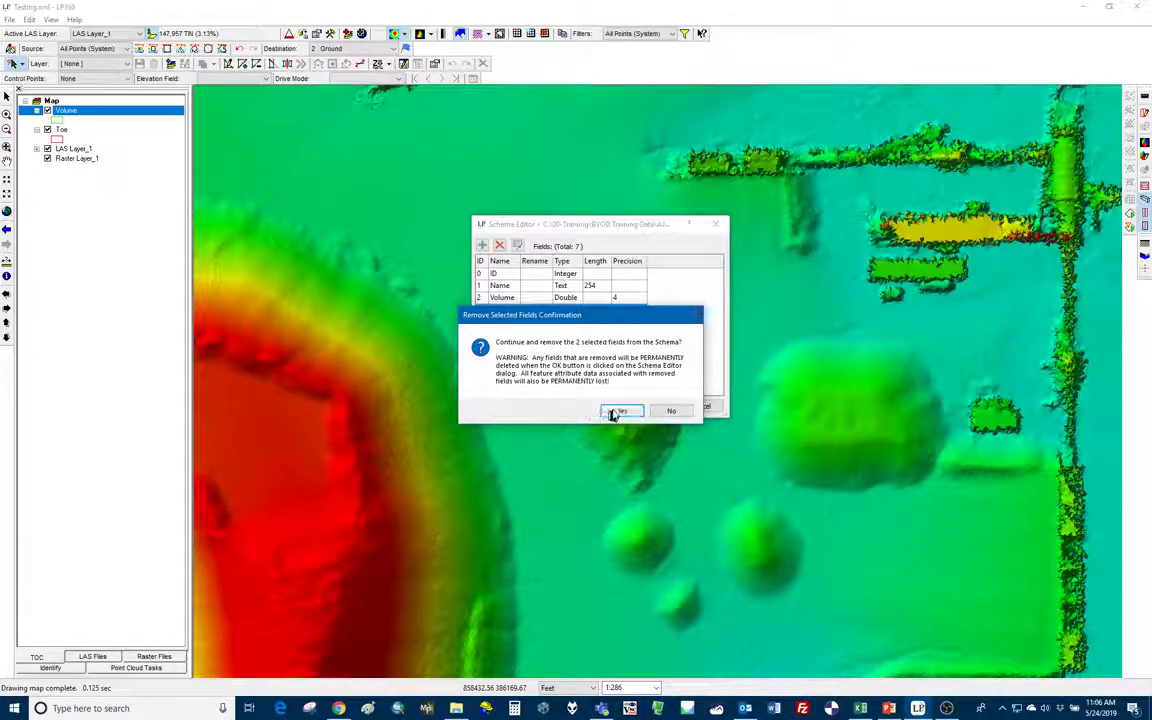
click(617, 411)
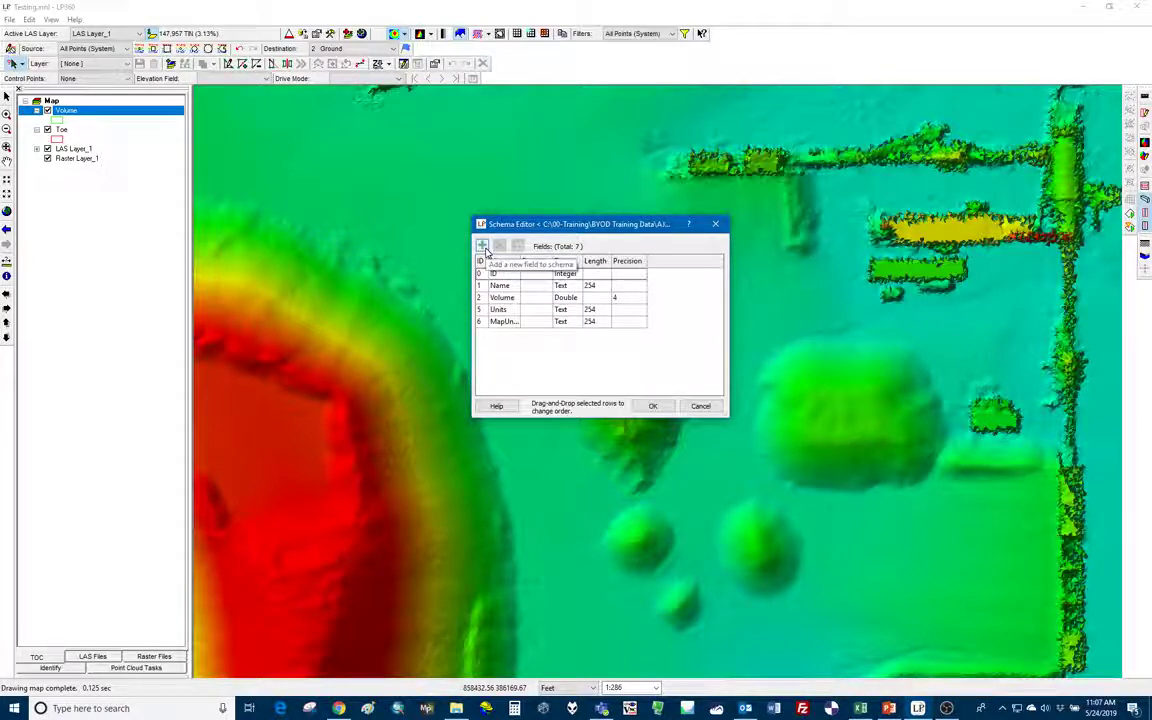
Step: Add a Matl.Code text field of length 50 to the Volume schema
click(483, 246)
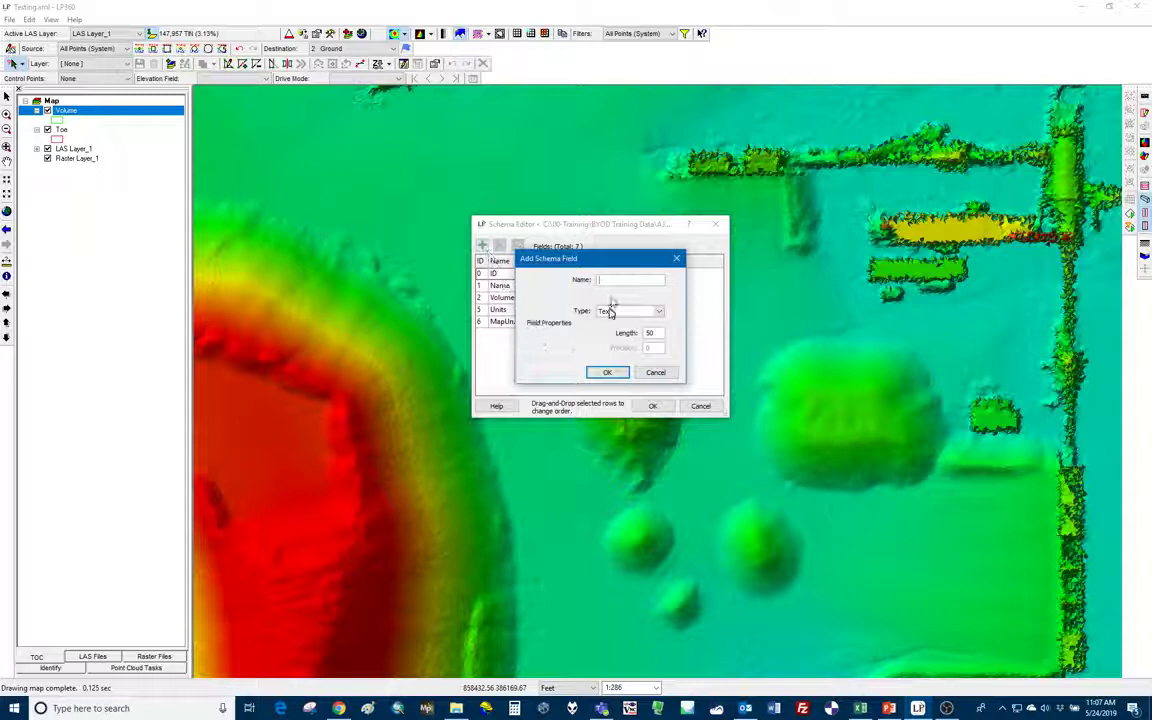
text(Hei)
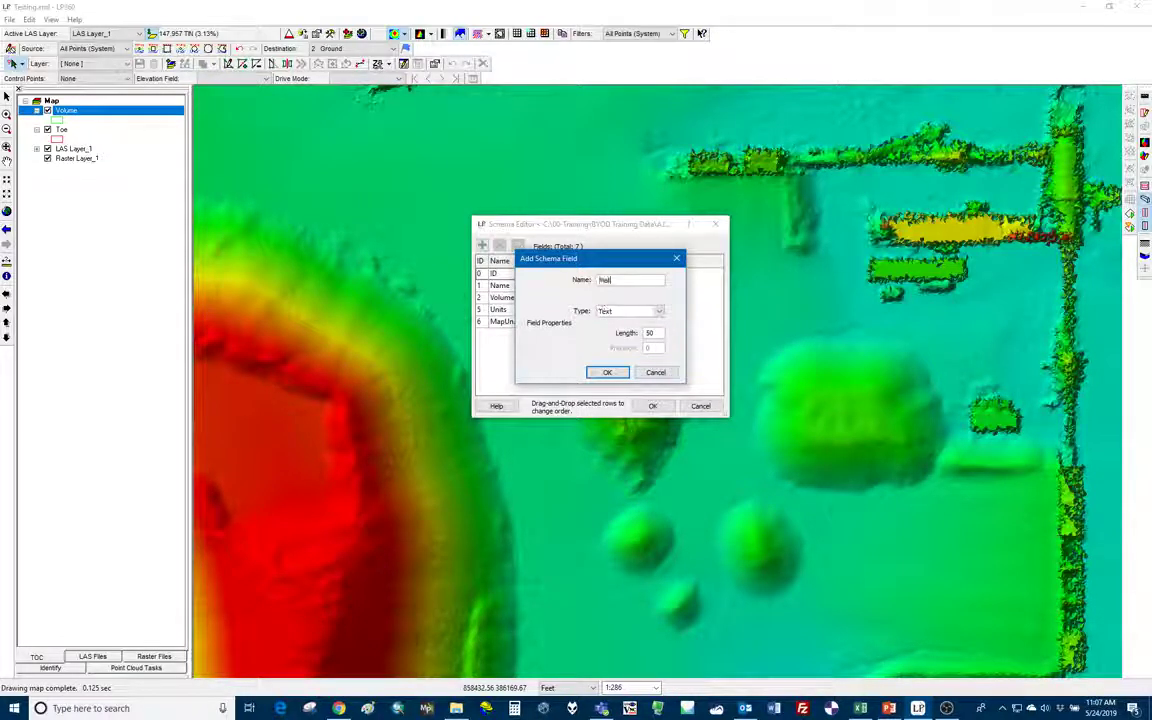
text(g)
text(.Code)
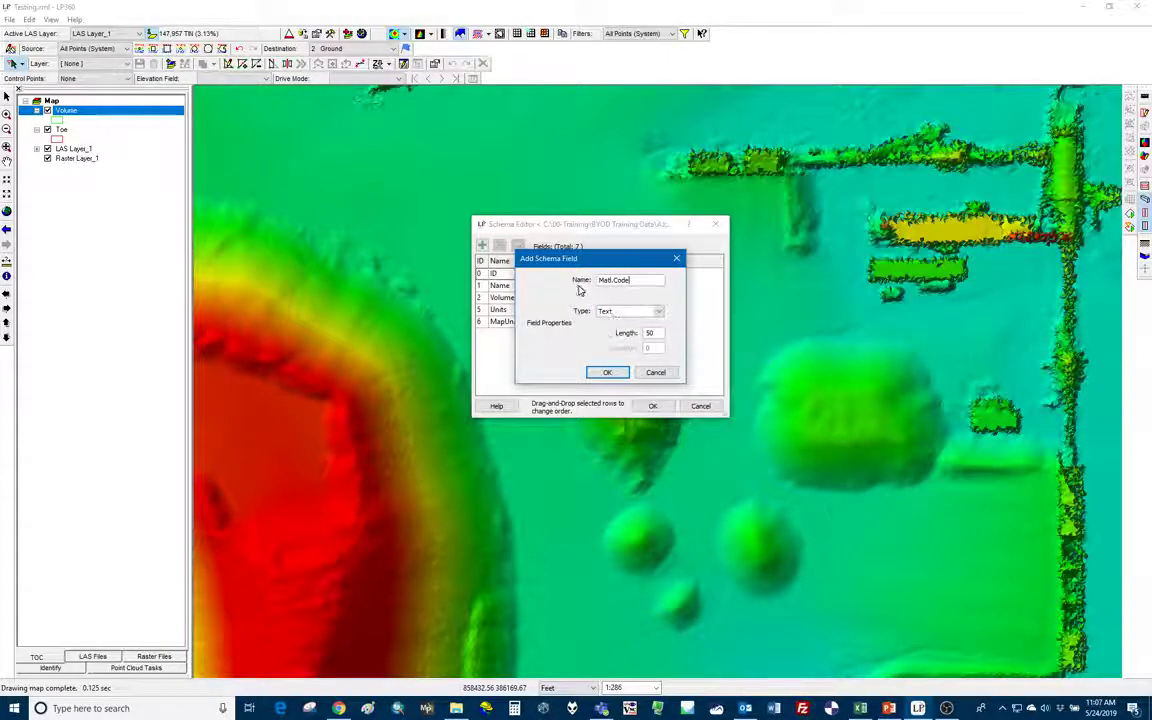
click(605, 373)
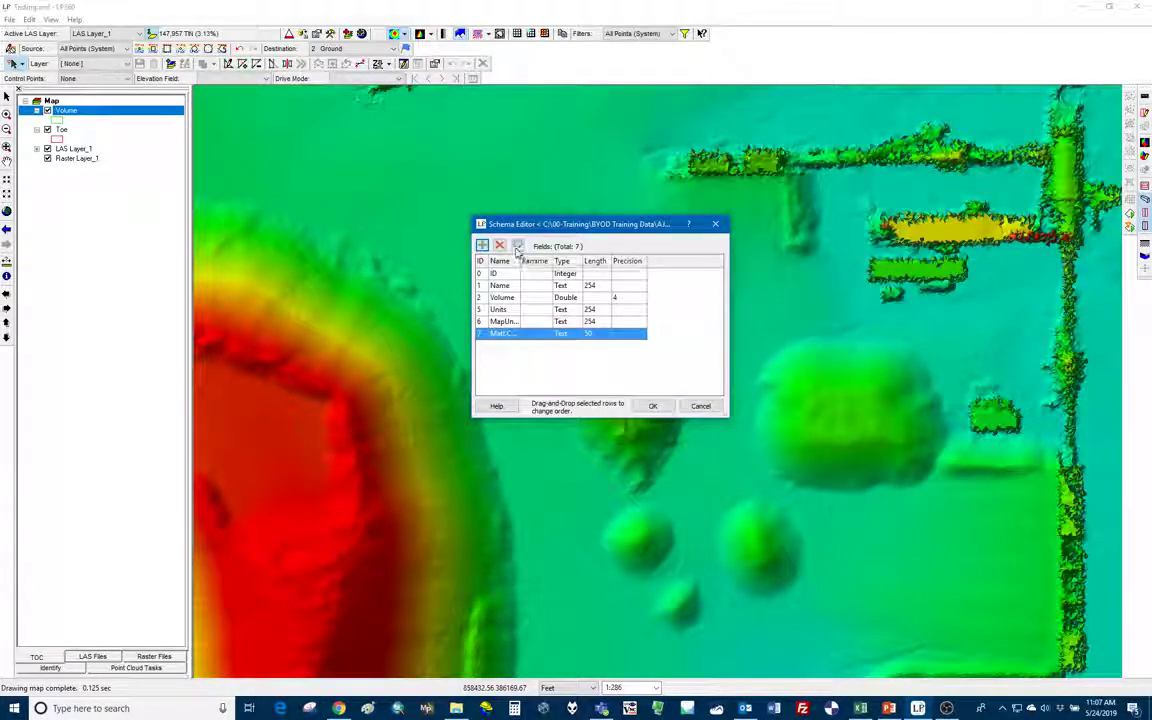
Step: Rename the Matl.Code field to Matl.Des, keeping it text with length 50
click(505, 321)
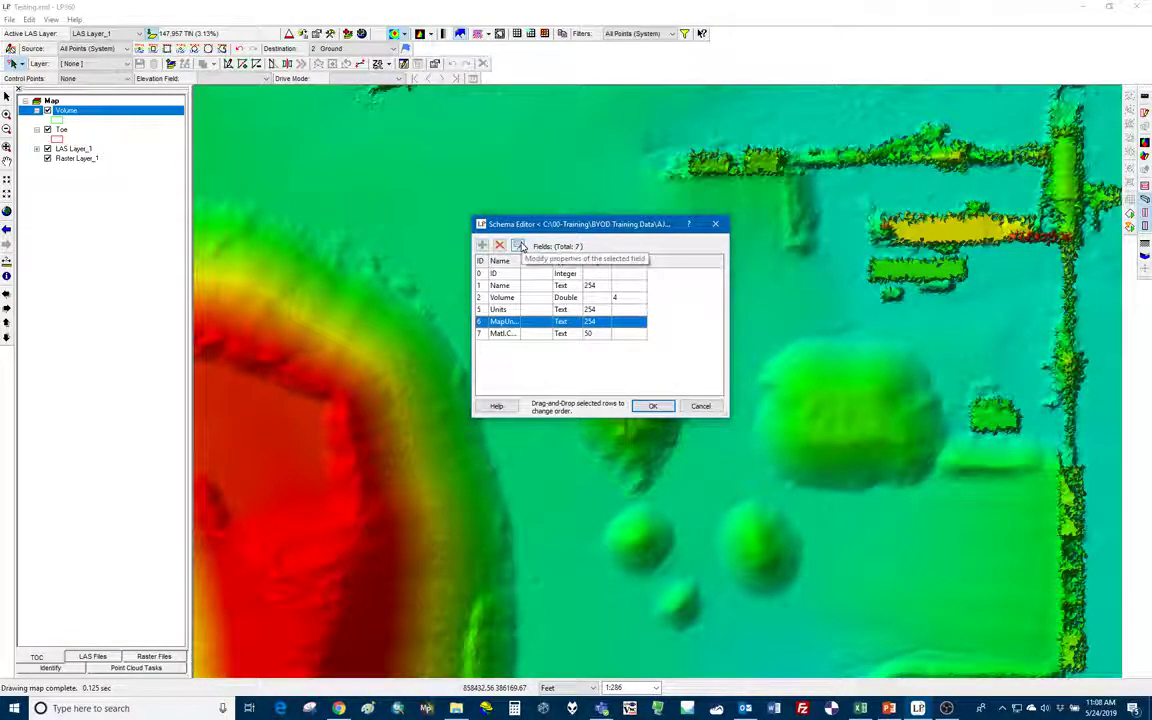
click(508, 333)
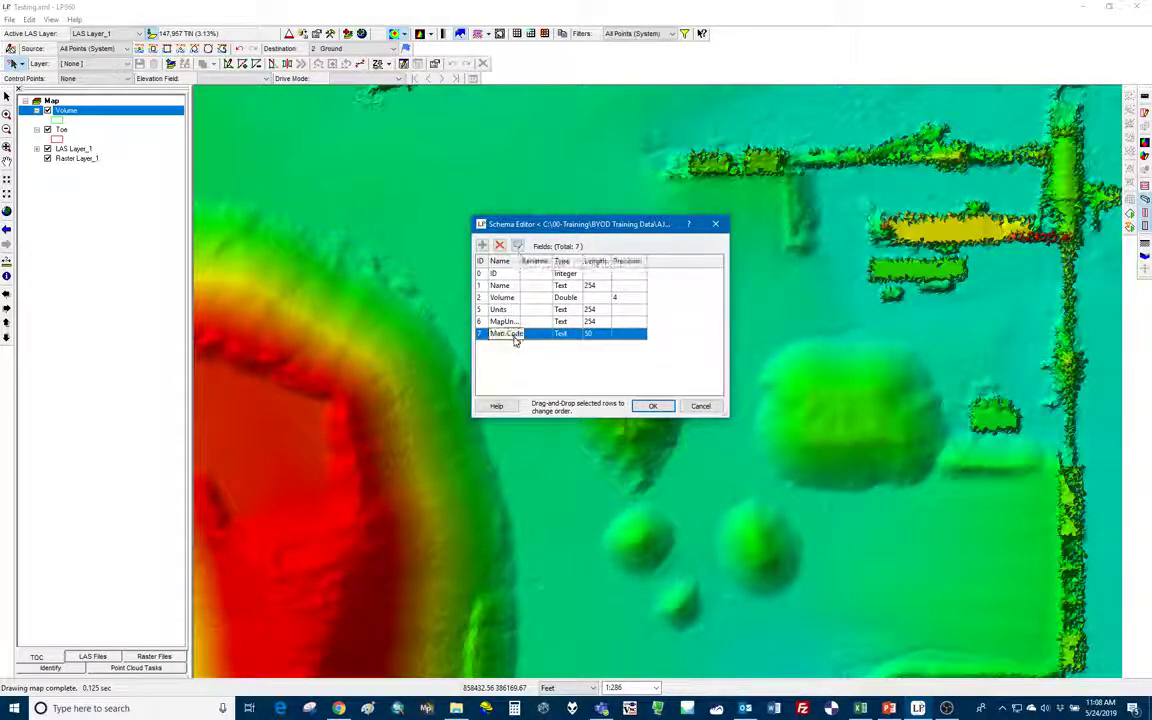
click(518, 247)
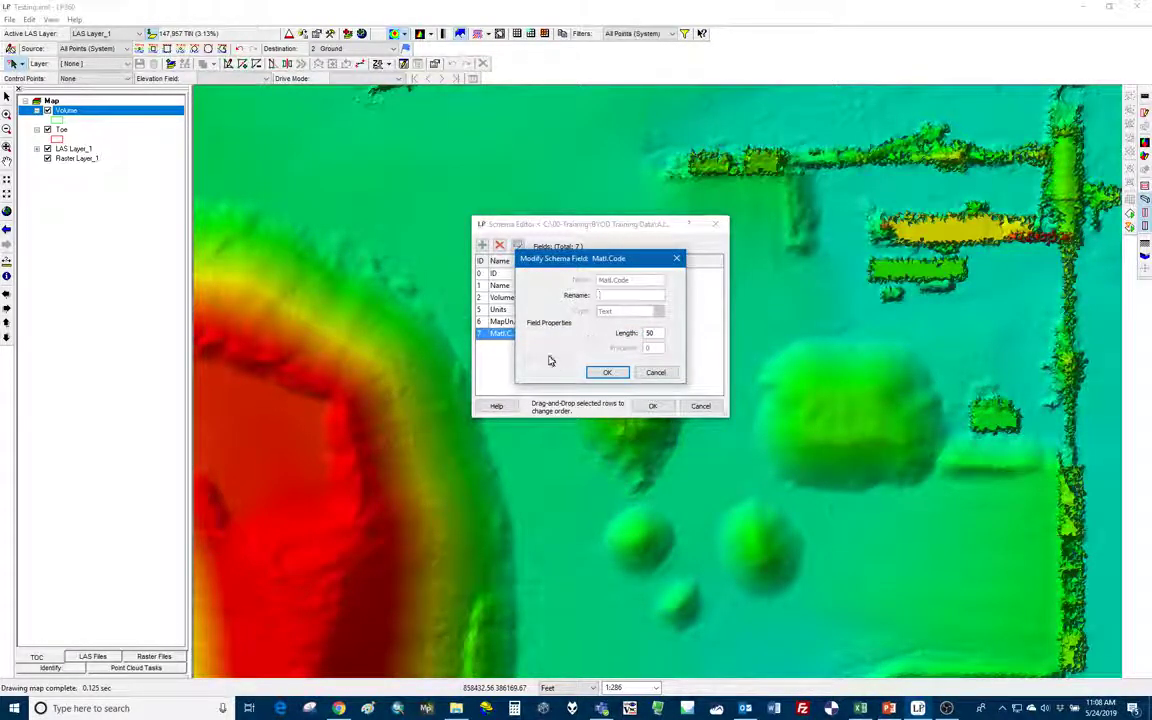
text(Me)
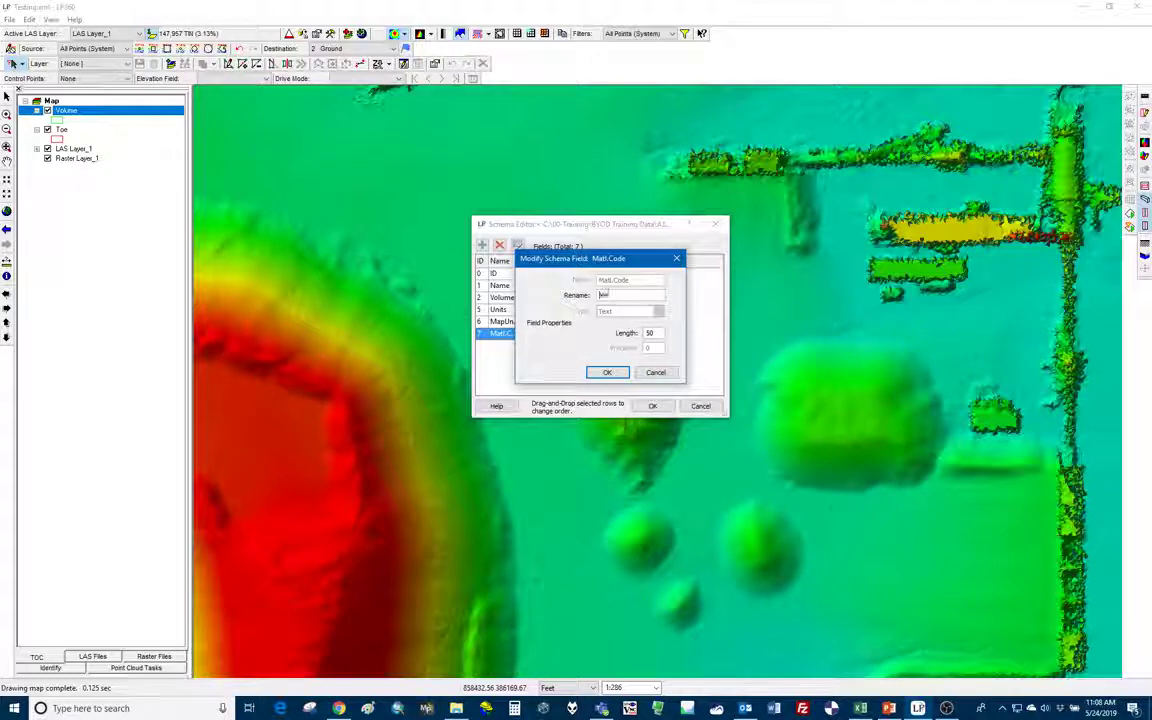
text(tl)
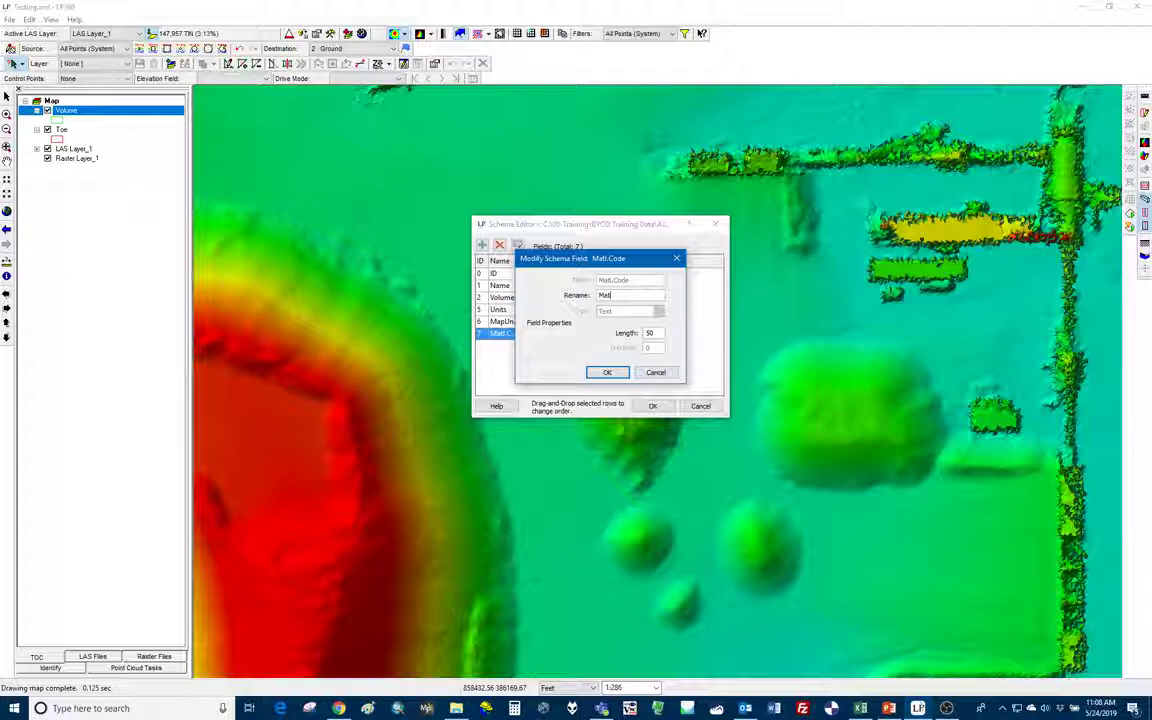
text(.Des)
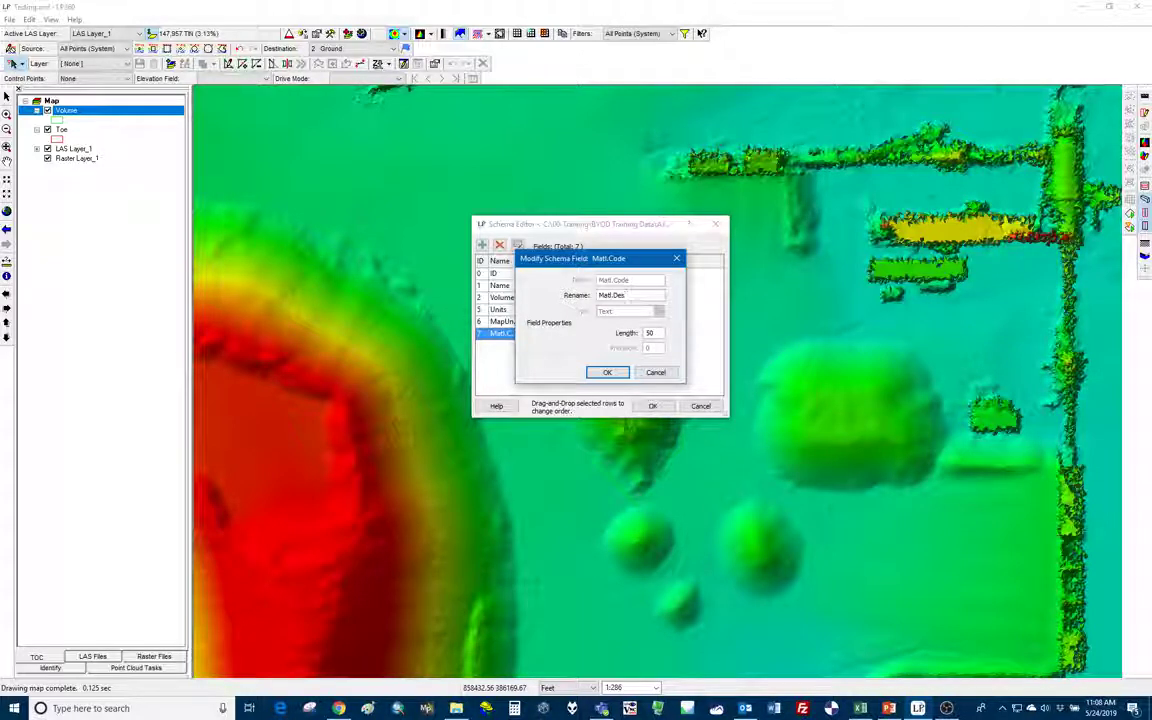
click(609, 373)
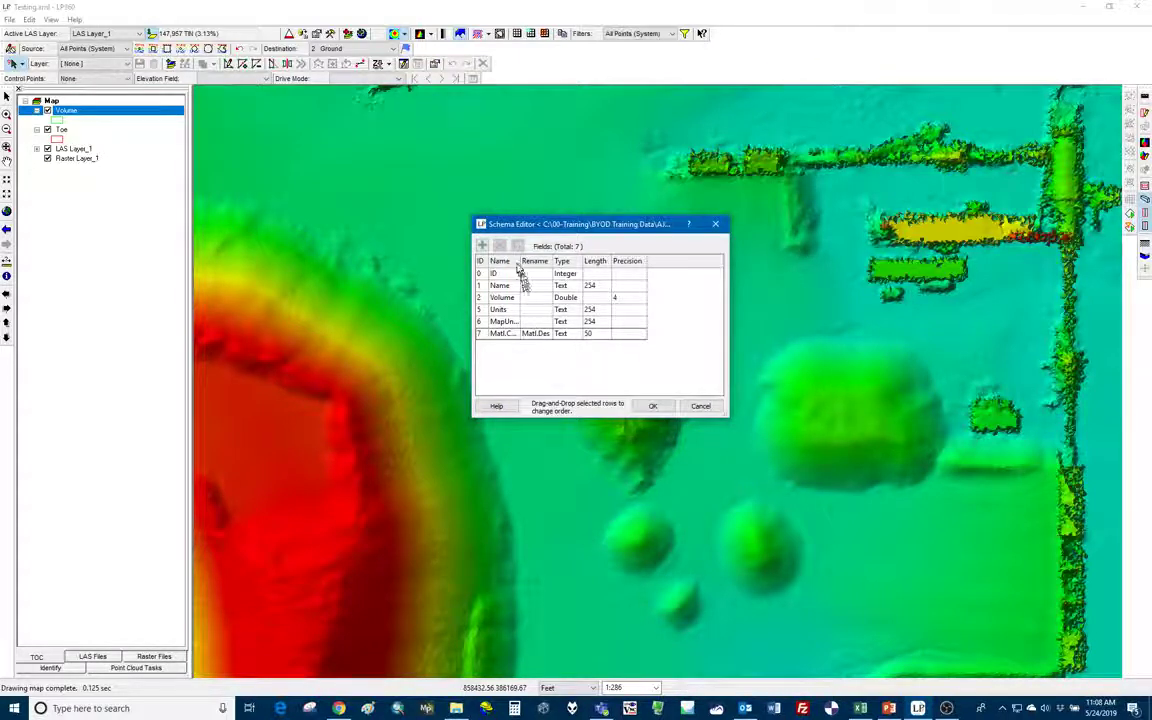
Step: Widen the Name column and add a Density text field of length 50
drag(519, 261, 547, 261)
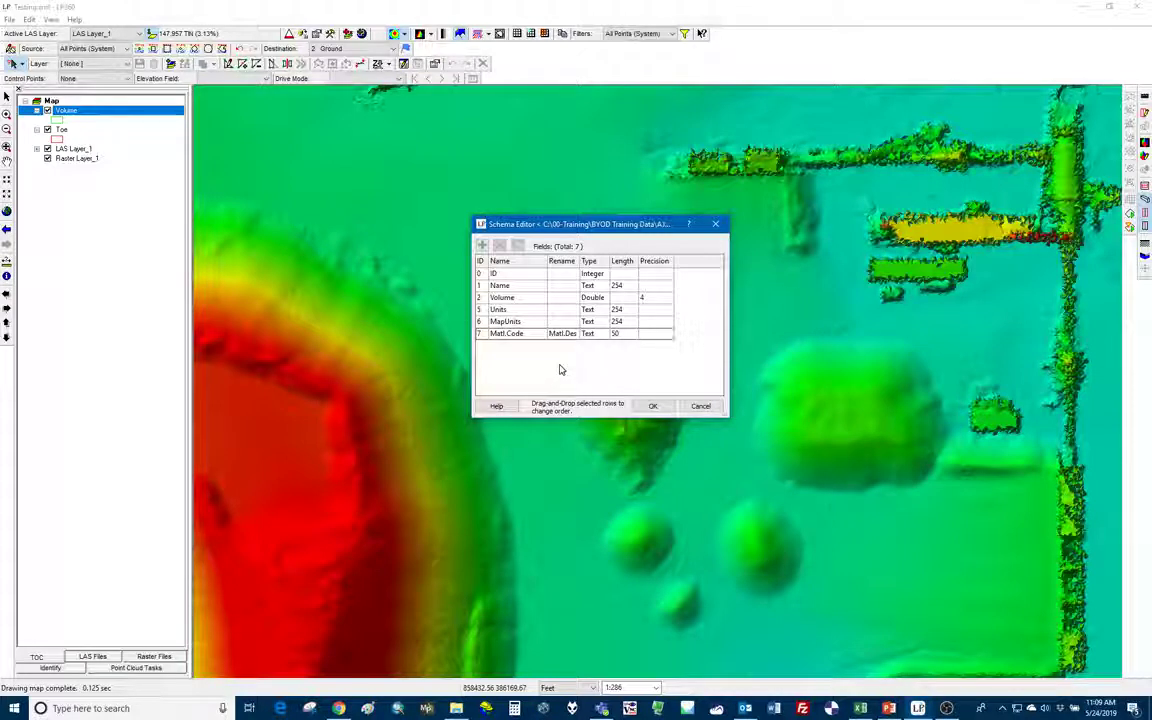
click(483, 246)
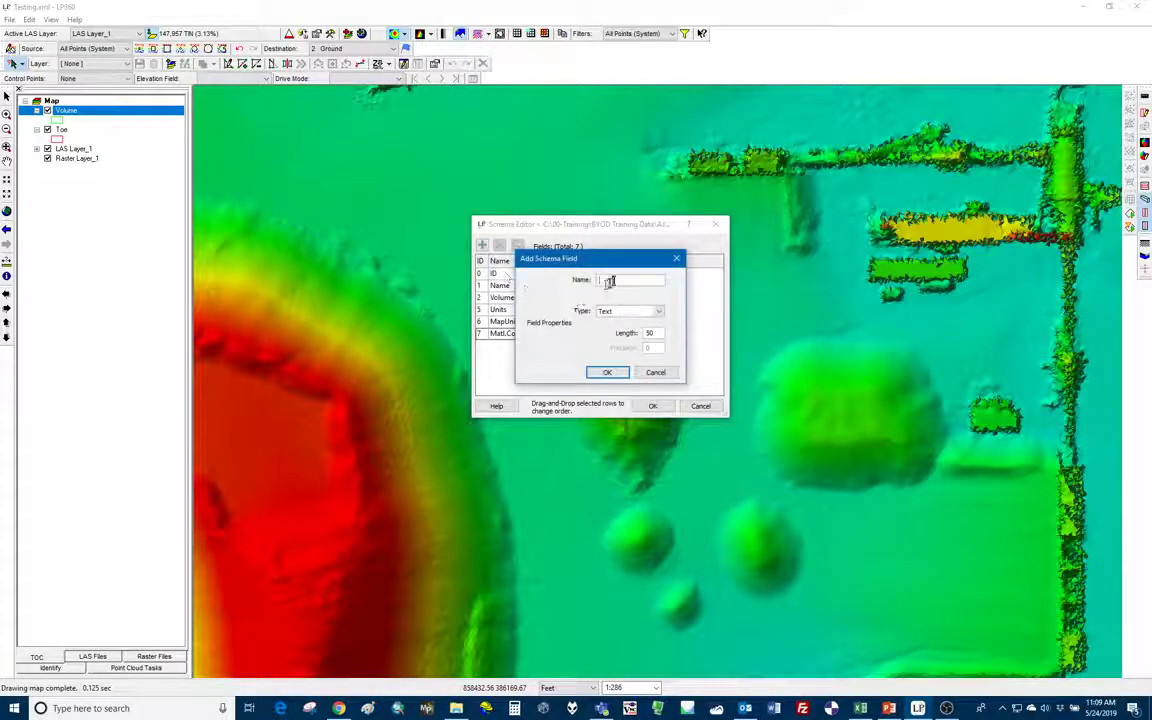
text(Dim)
text(si)
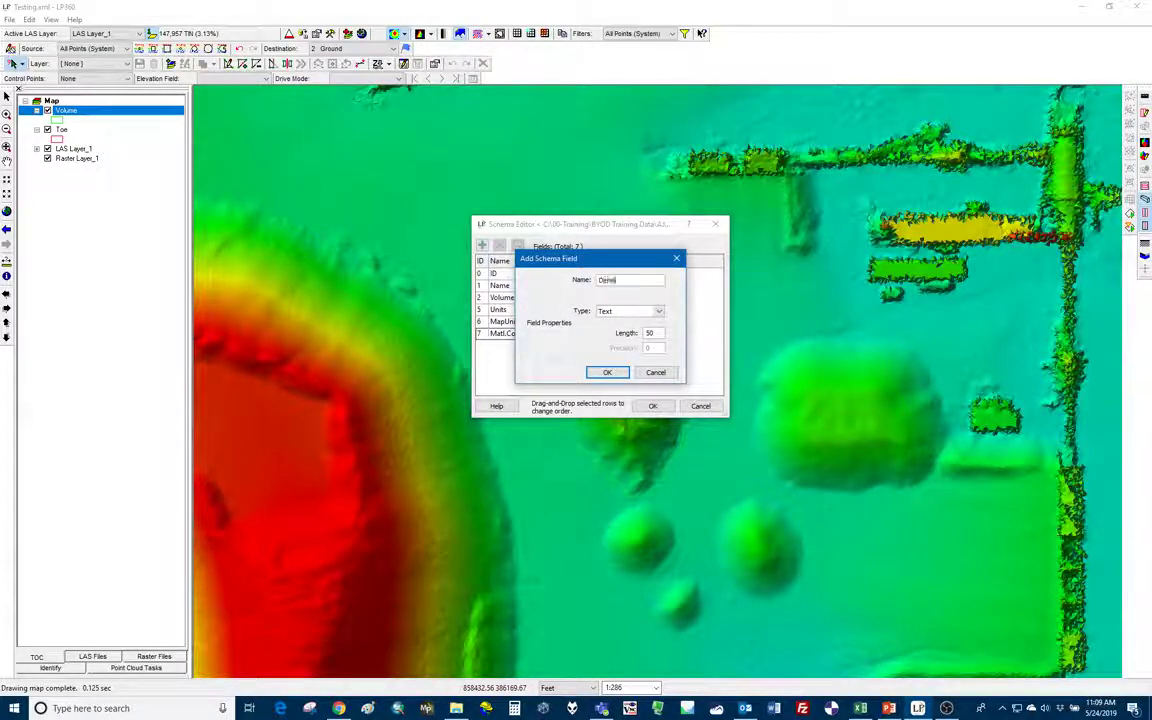
text(ty)
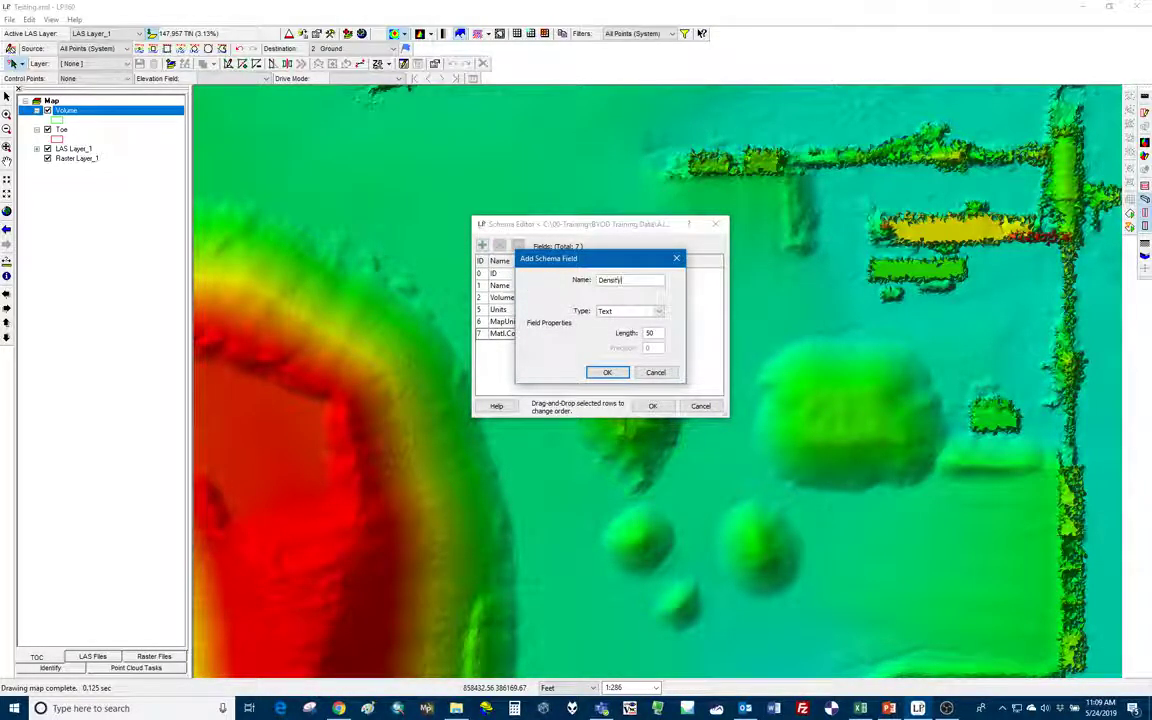
click(609, 372)
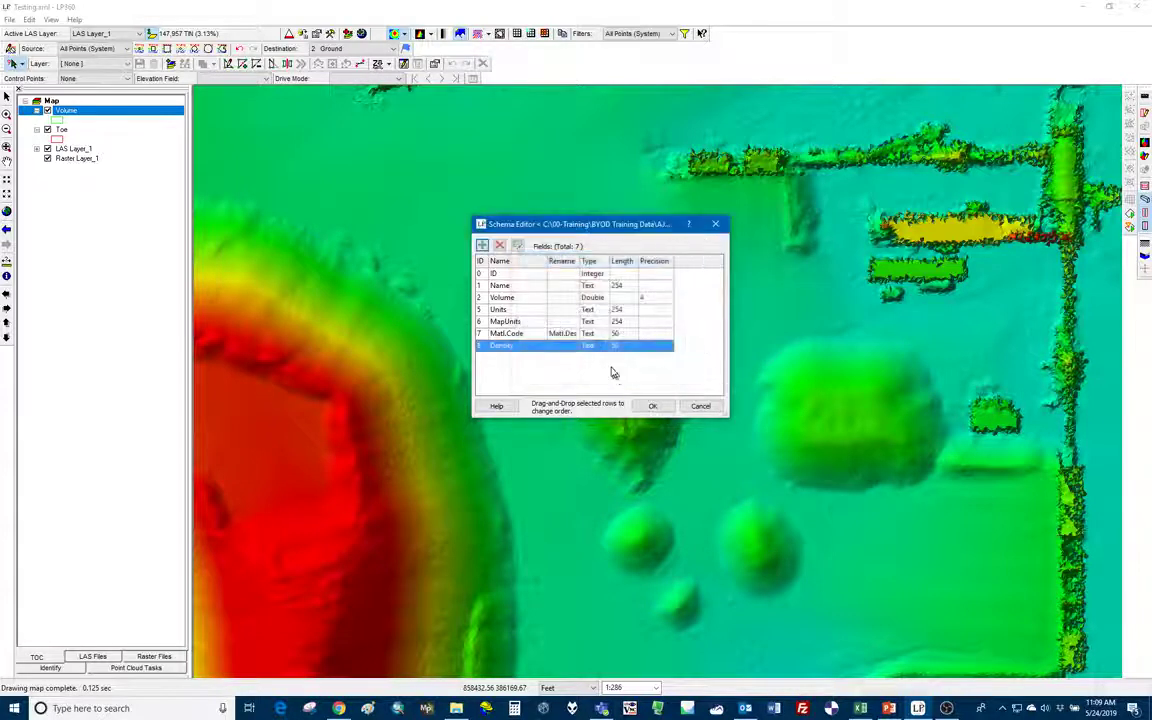
Step: Add a DensityUnit text field of length 50 and apply the schema changes
click(482, 245)
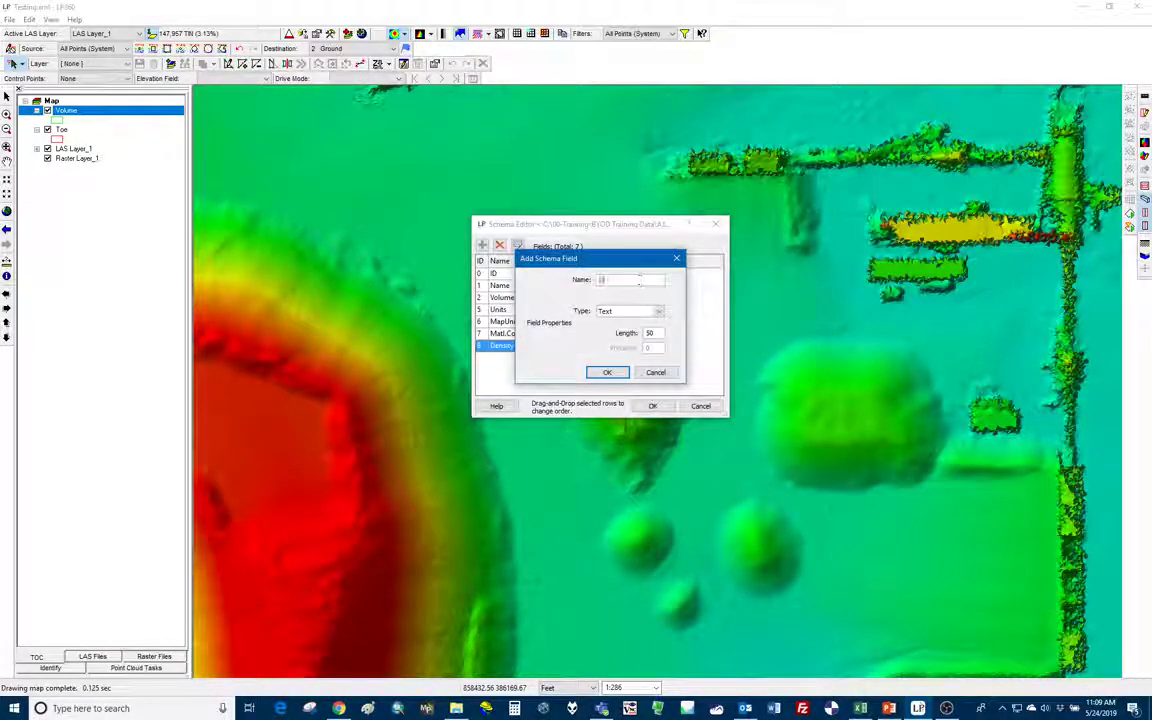
text(Density)
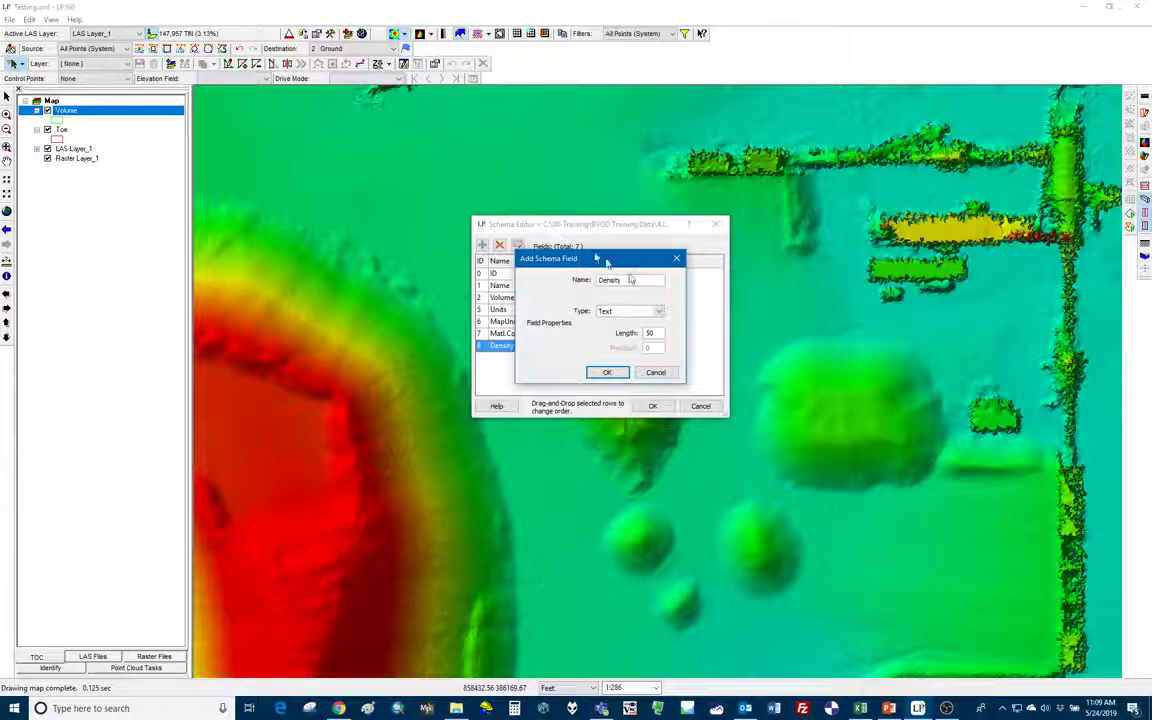
text(Unit)
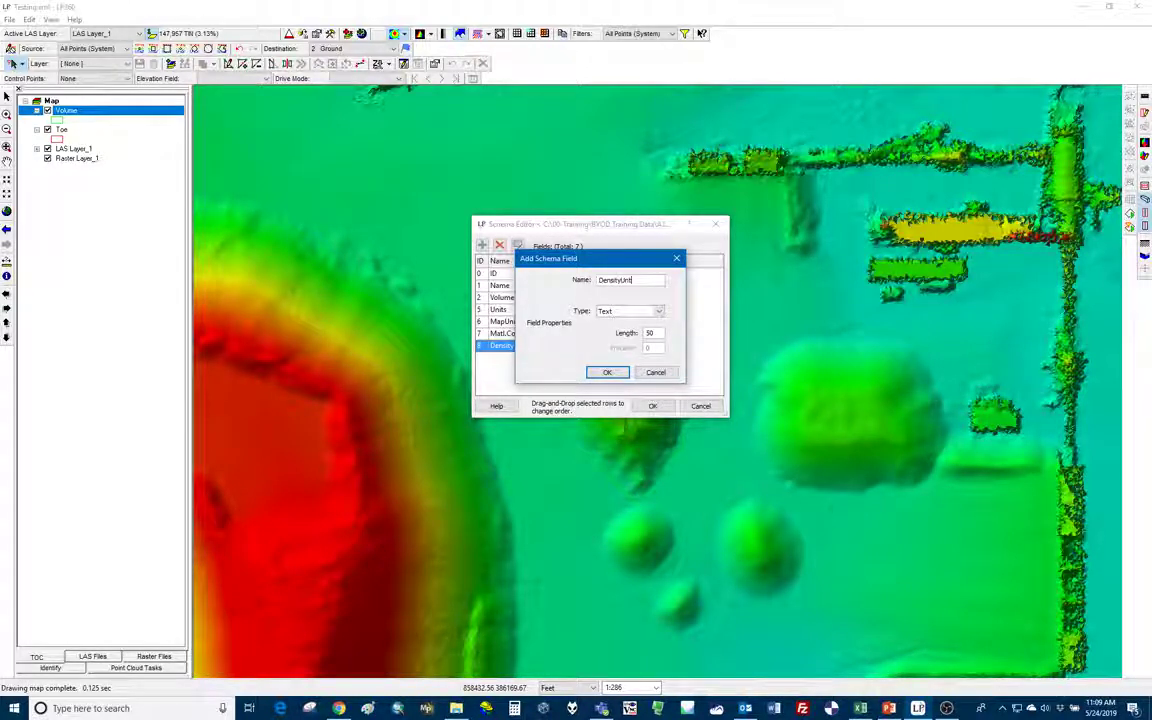
click(659, 312)
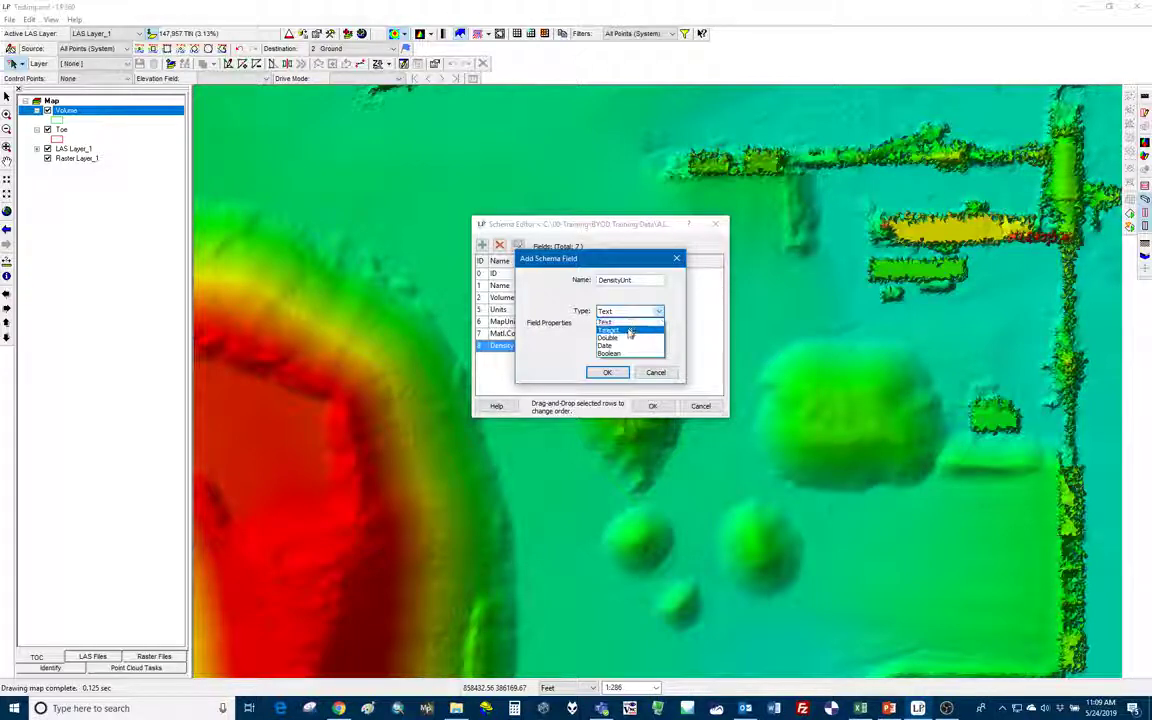
click(629, 326)
click(617, 374)
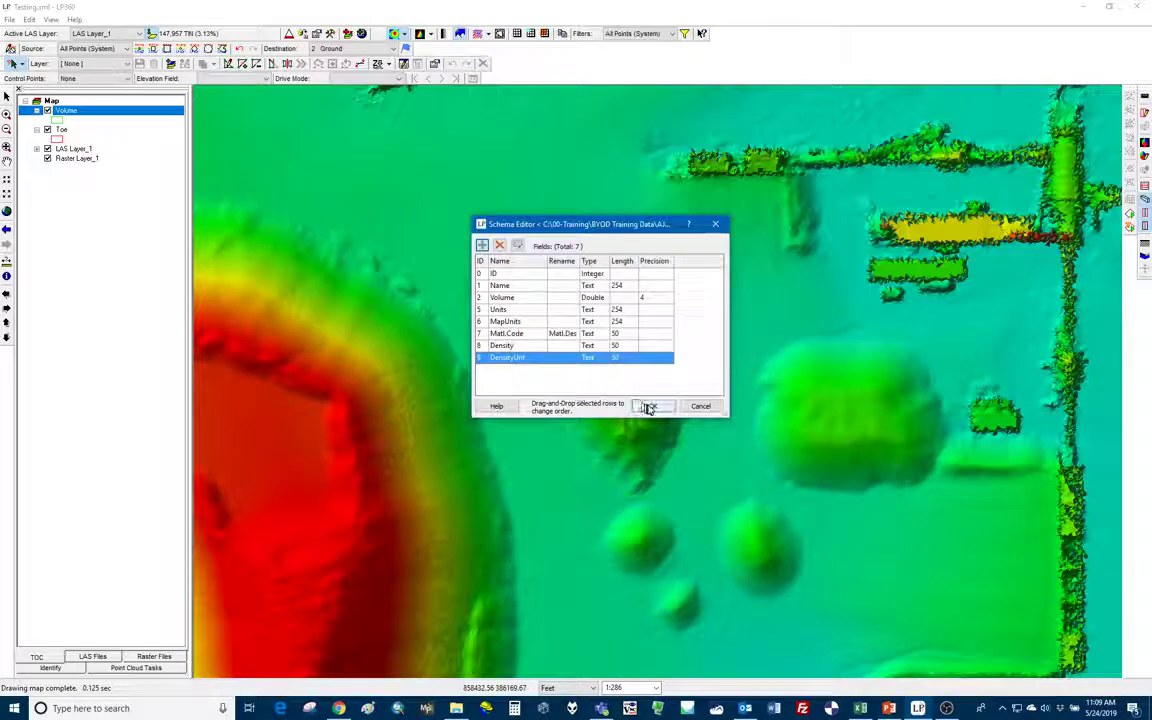
click(651, 407)
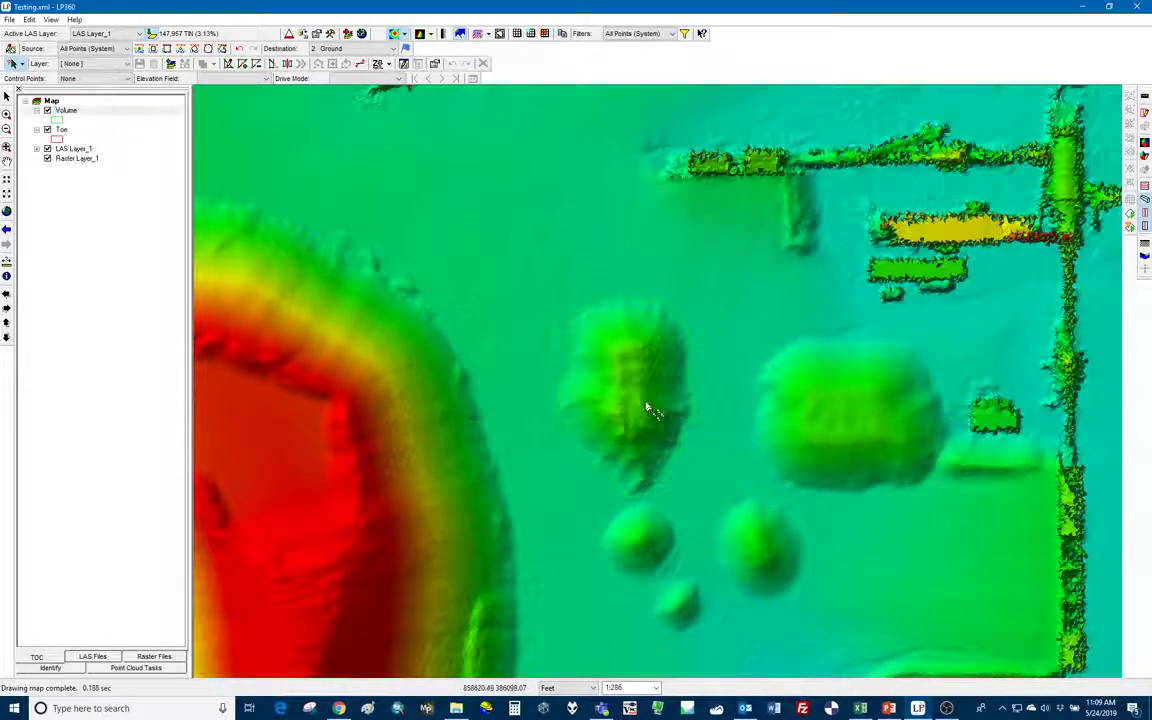
Step: Open the Volume attribute table and name the feature Pile 1
right_click(101, 112)
click(94, 118)
right_click(94, 118)
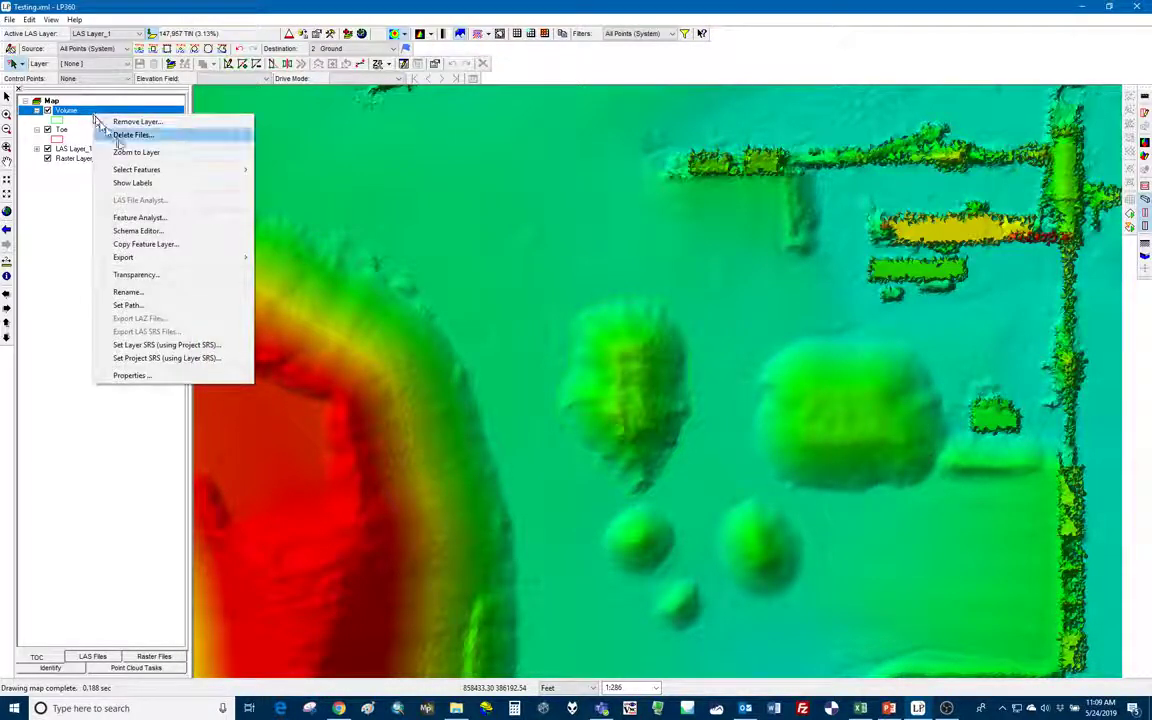
click(171, 219)
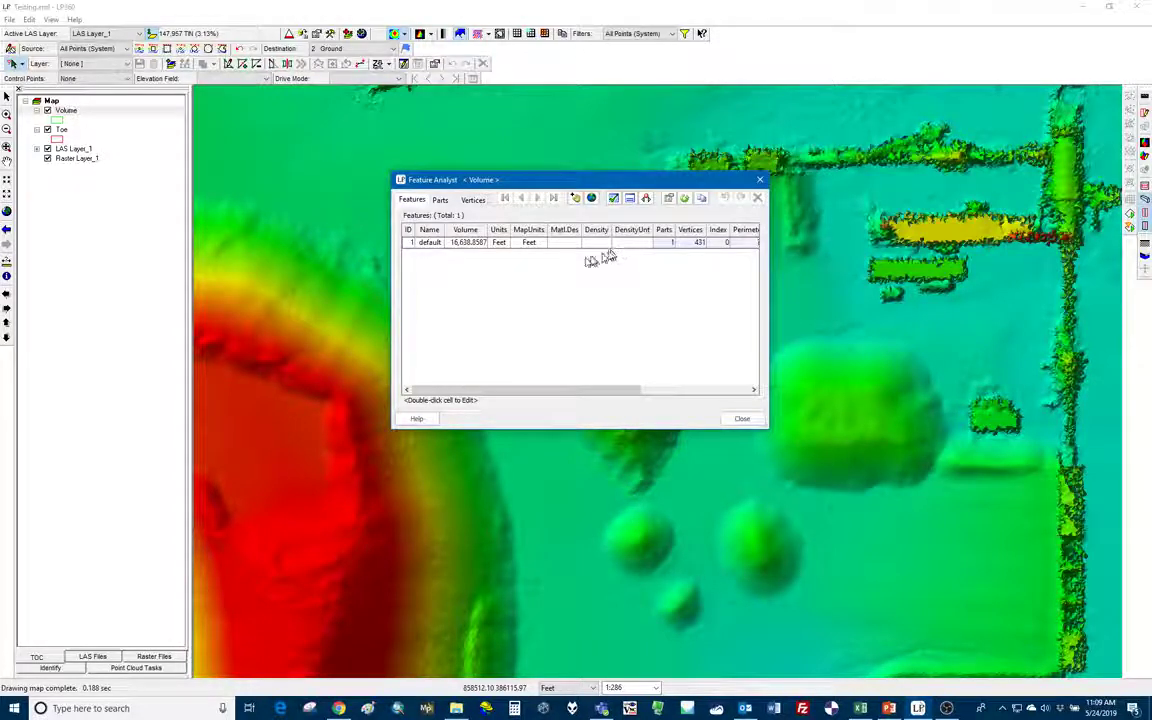
click(435, 246)
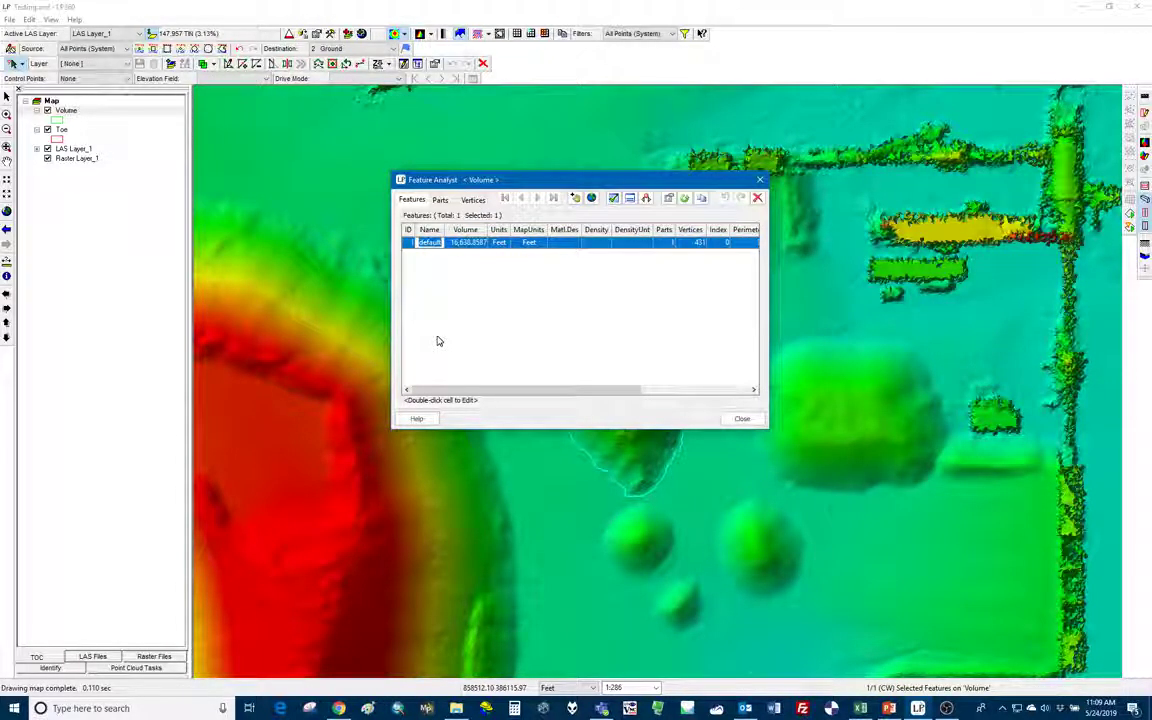
text(Pile 1)
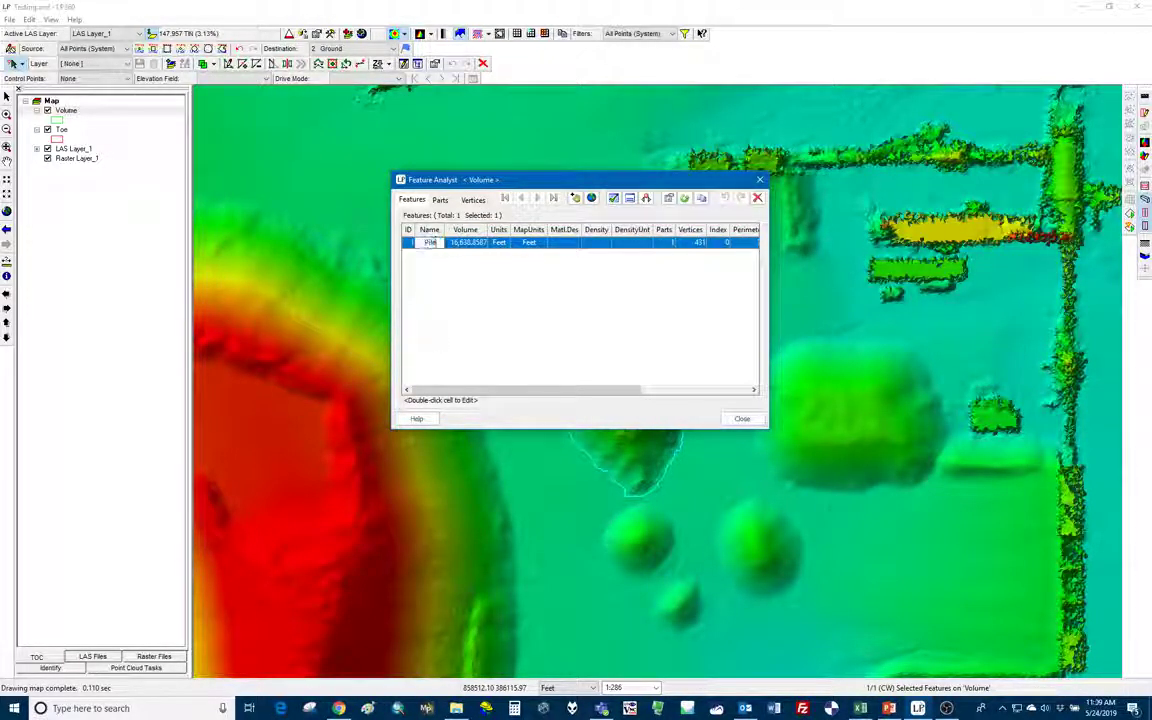
click(553, 357)
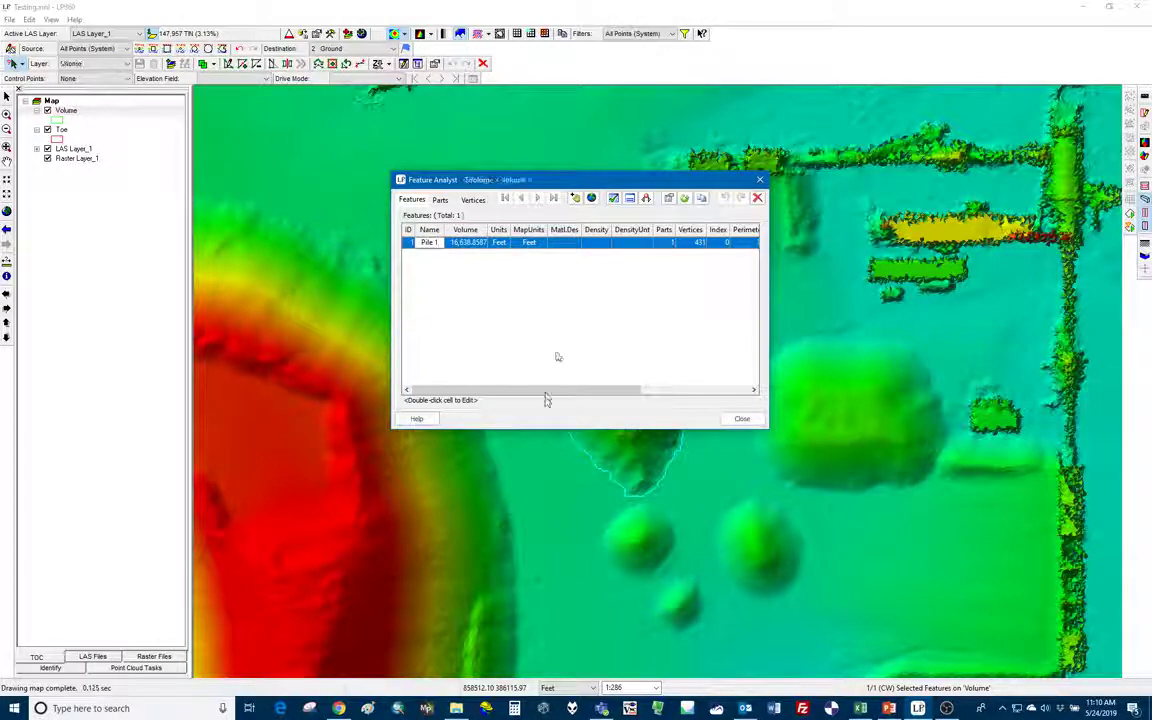
Step: Set Pile 1's Matl.Des value, revising it from Soil and Sand to Crushed RAP
click(565, 243)
click(565, 243)
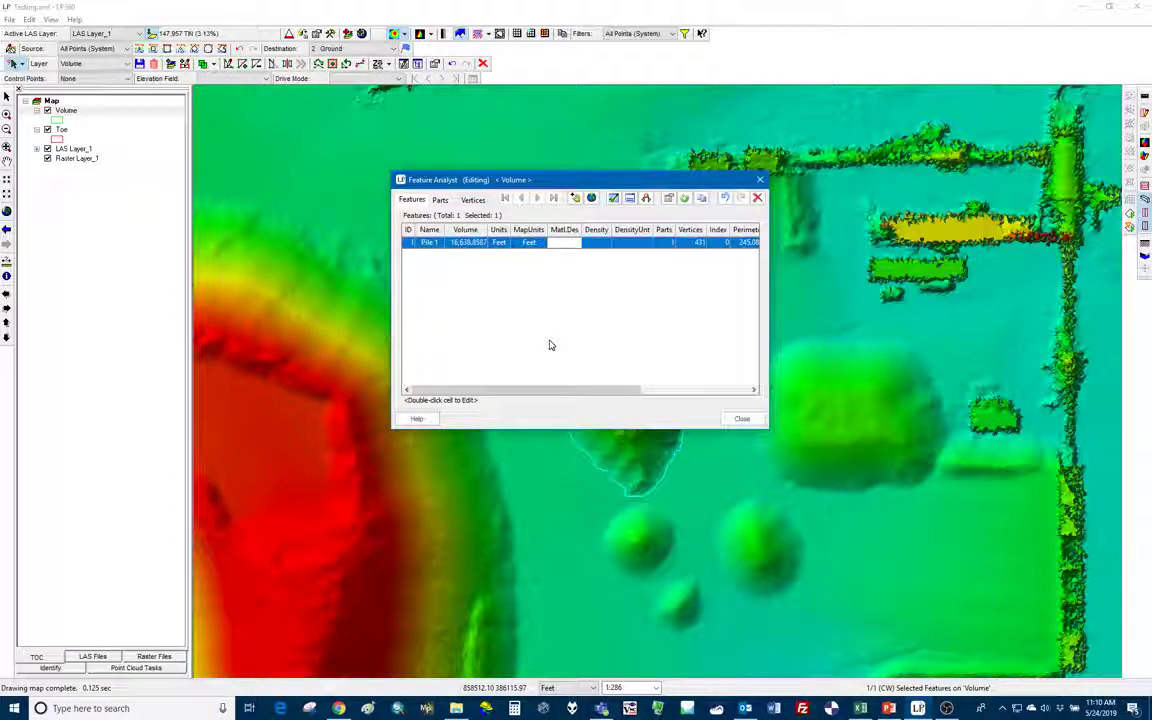
text(Soil)
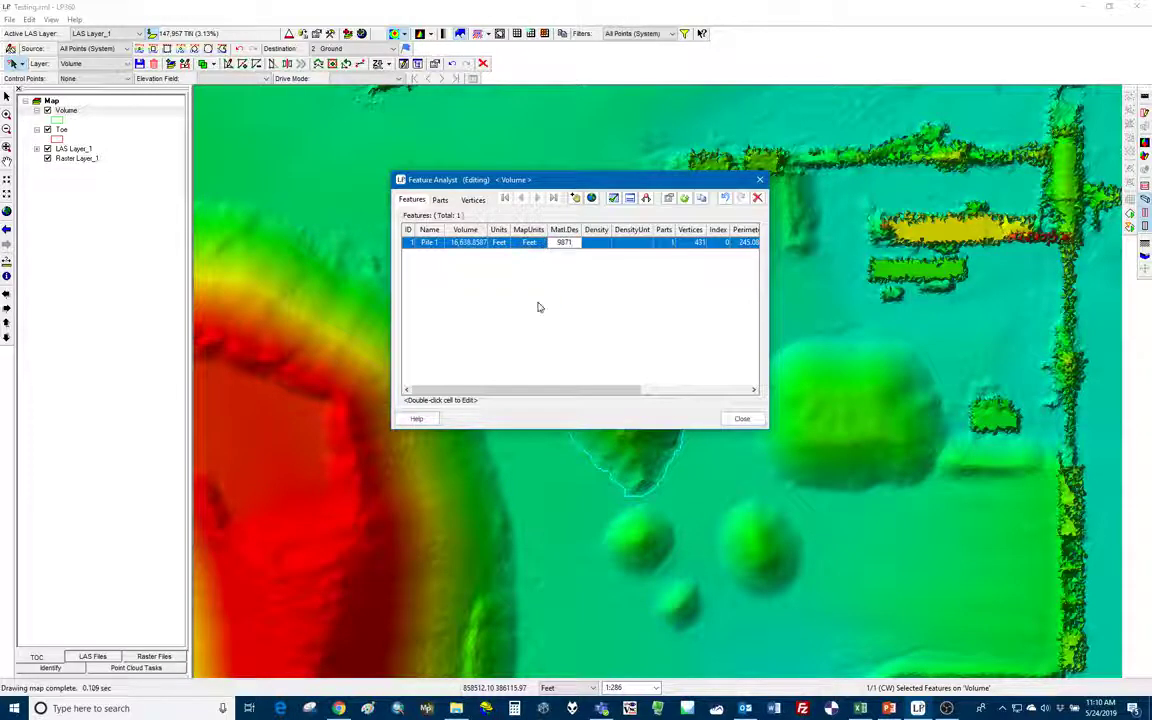
click(548, 337)
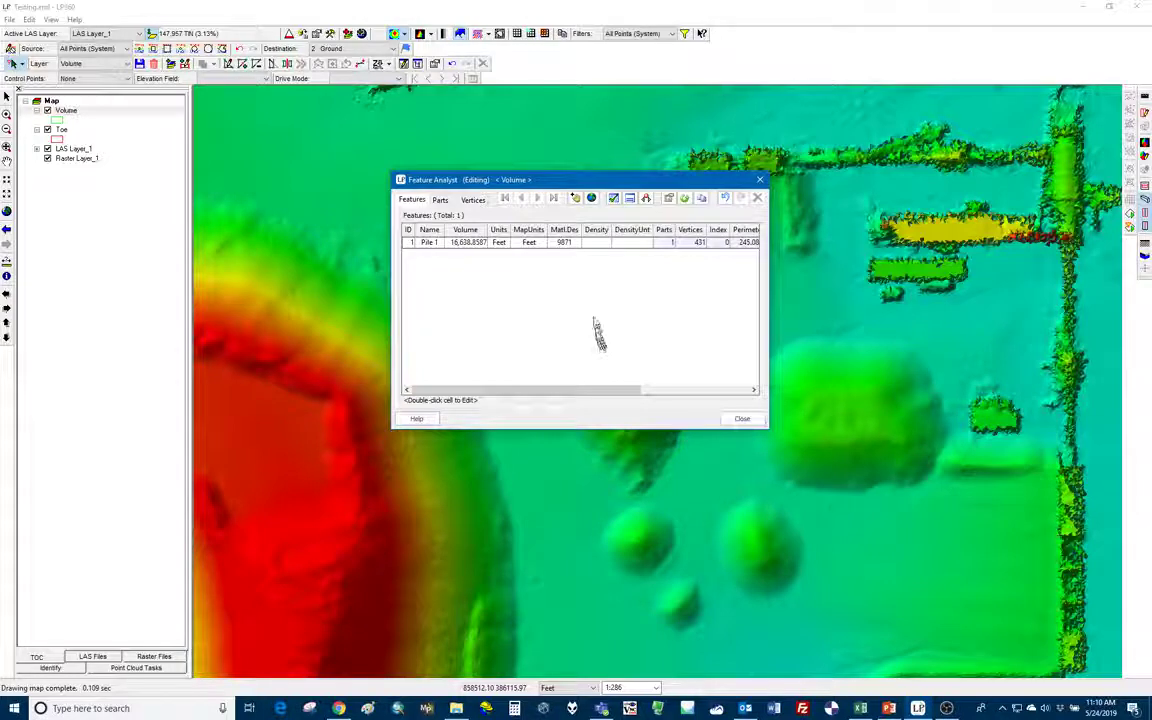
double_click(566, 244)
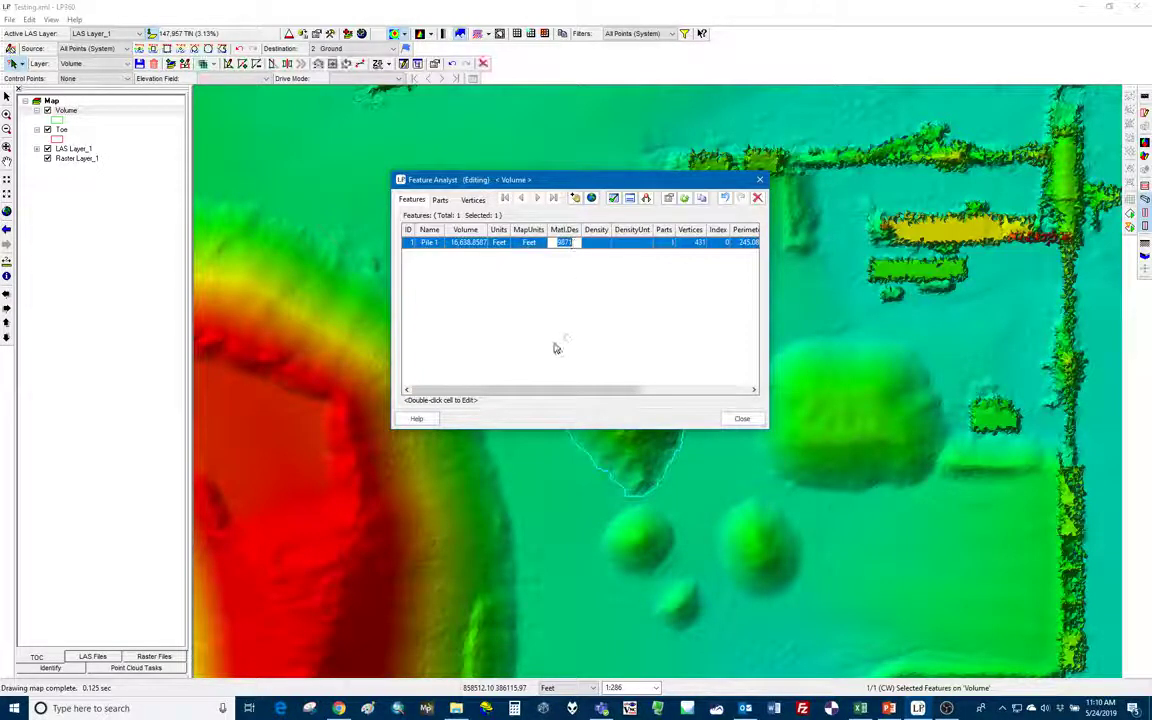
text(Sand)
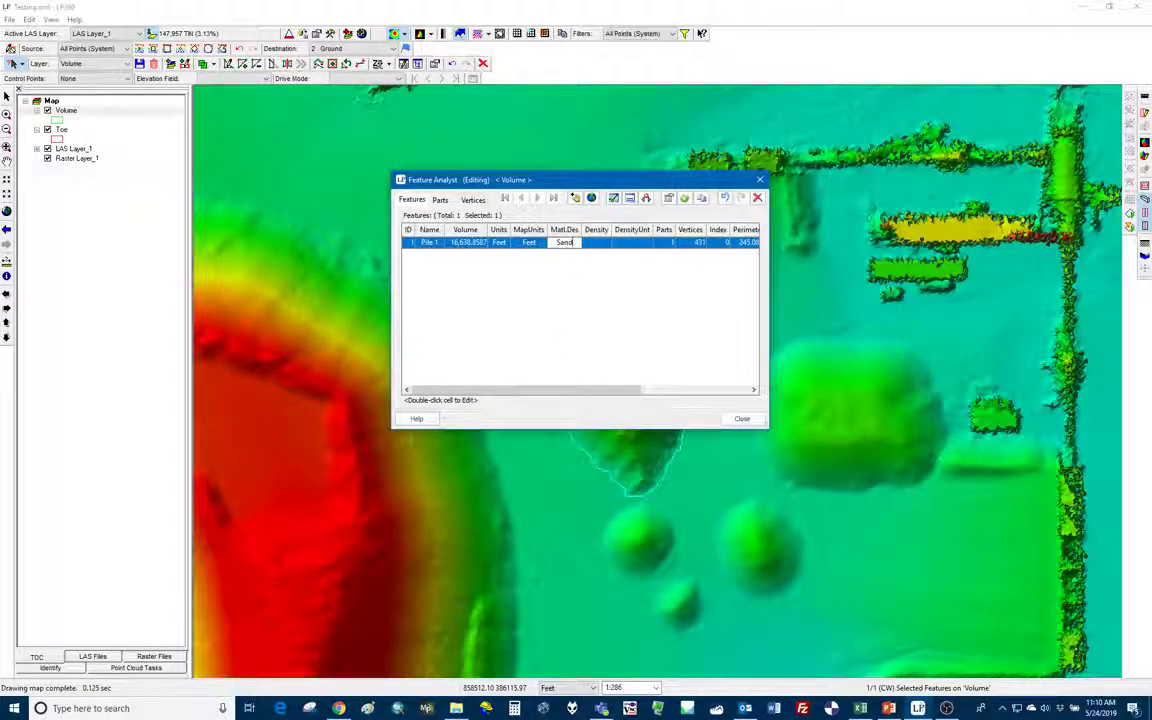
key(Return)
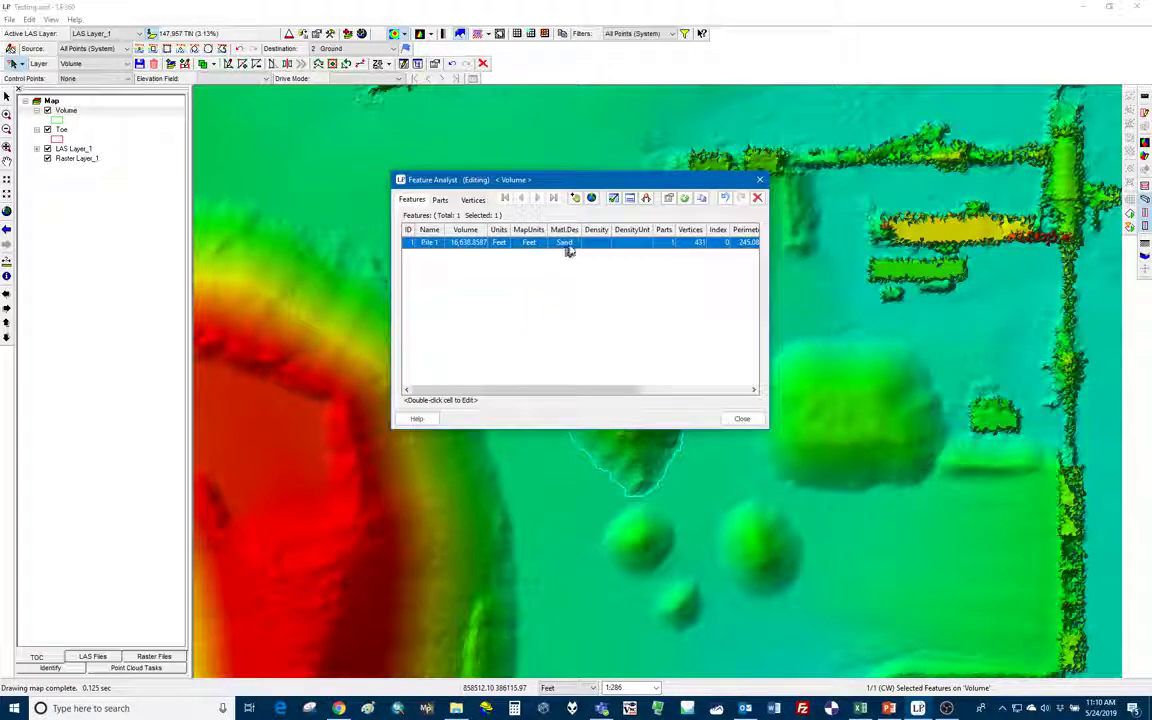
double_click(566, 244)
text(Crushed)
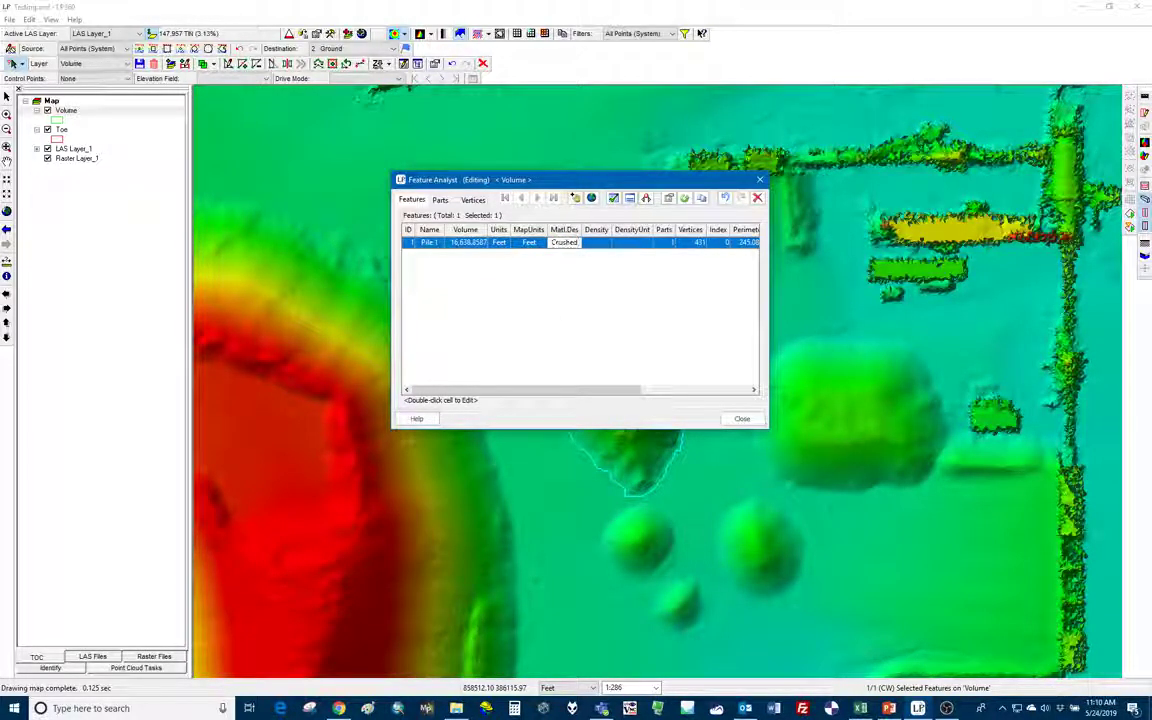
key(Return)
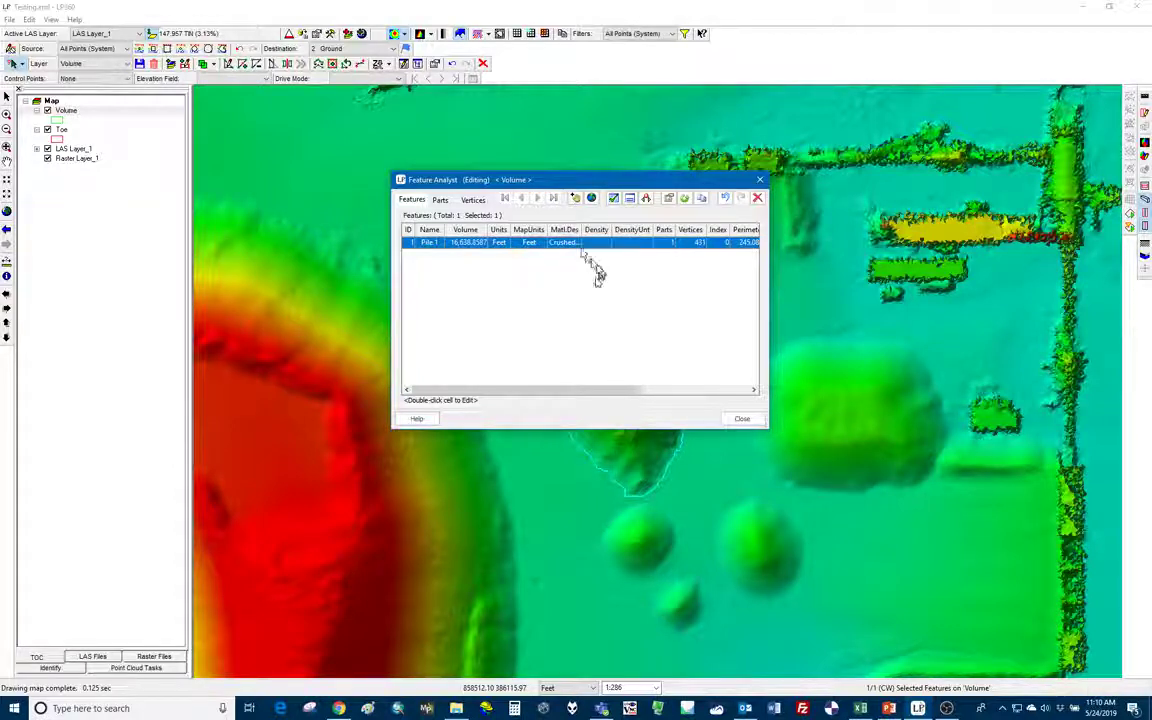
Step: Enter a Density of 100 and a DensityUnit of lb/cf for Pile 1
click(625, 302)
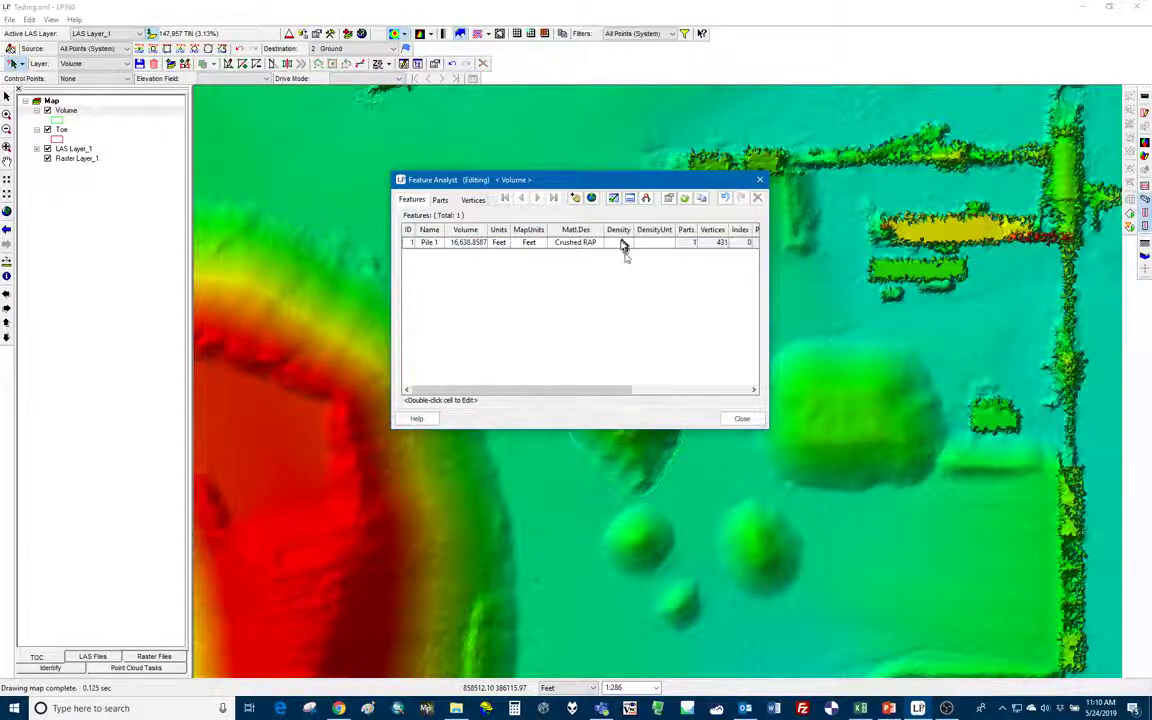
click(622, 246)
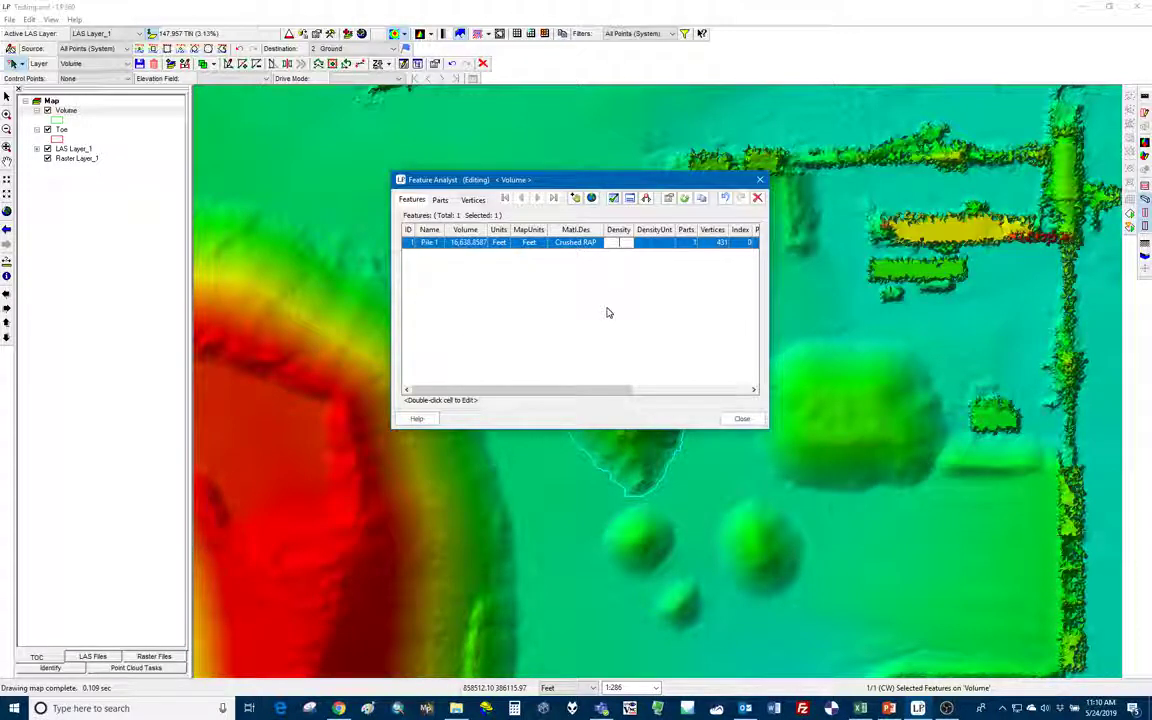
text(100)
key(Tab)
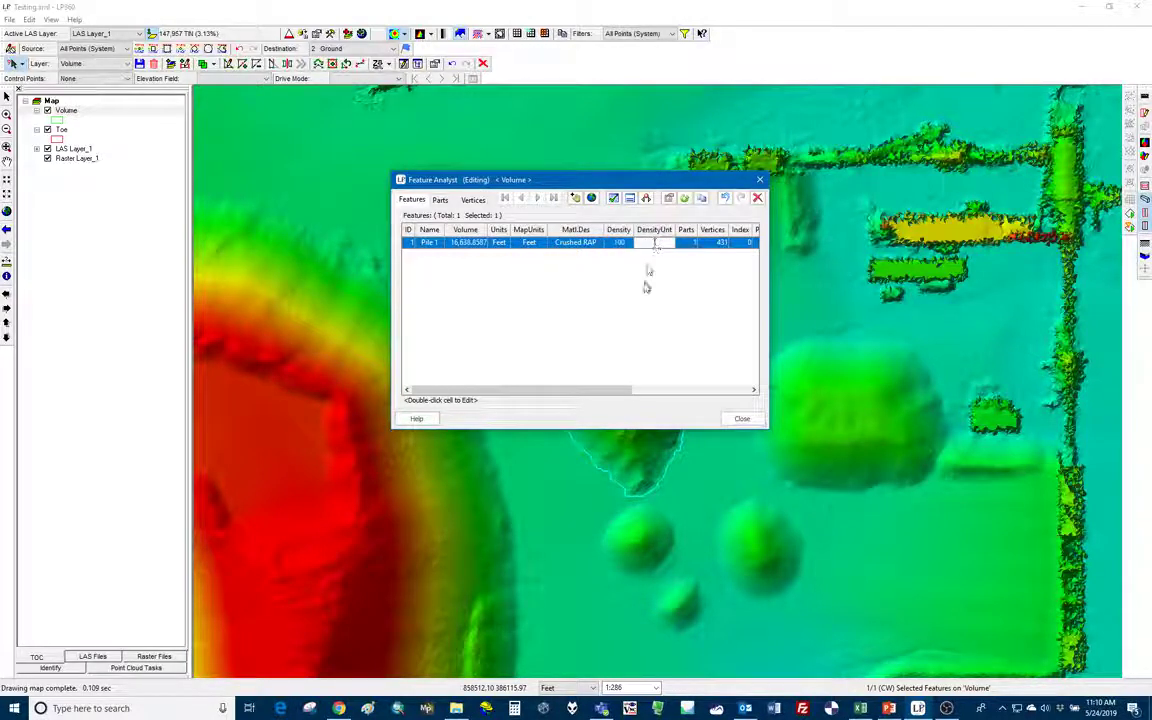
text(lb)
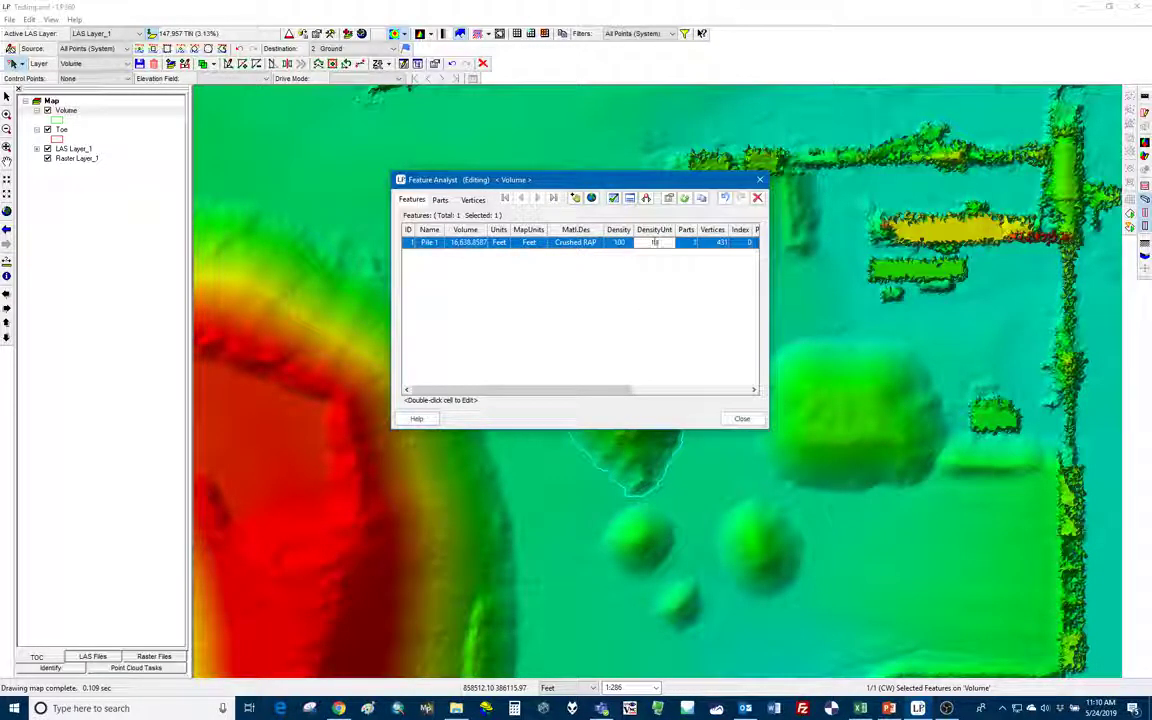
text(s)
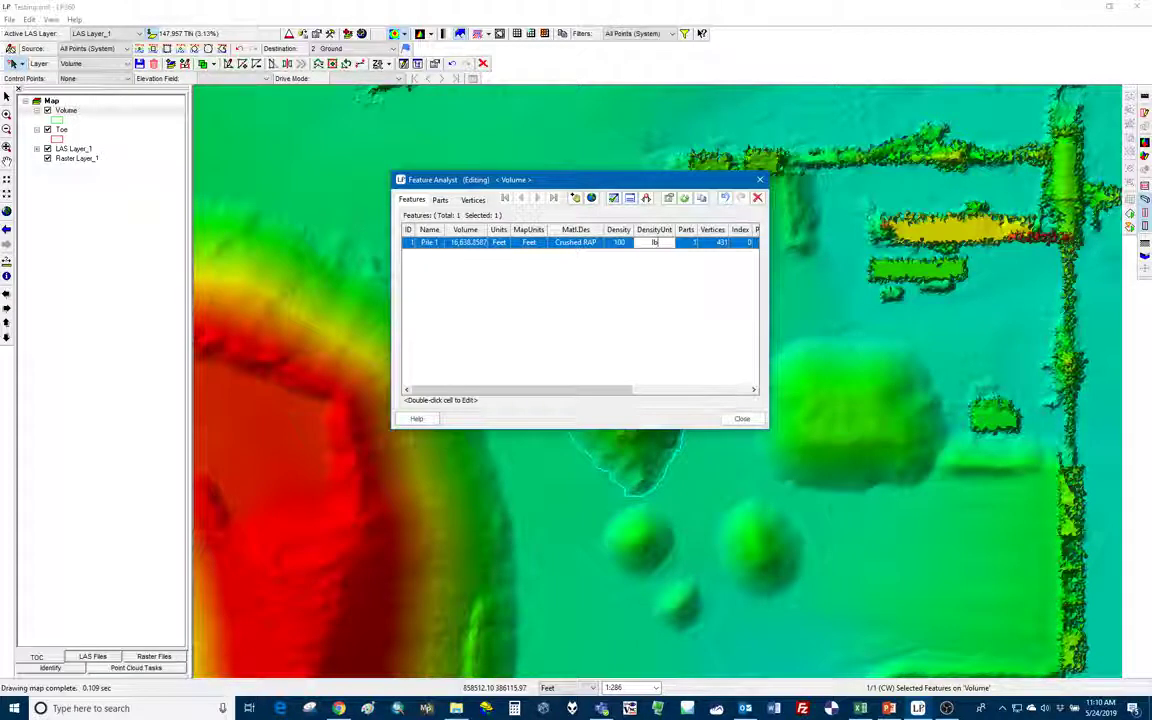
text(/cf)
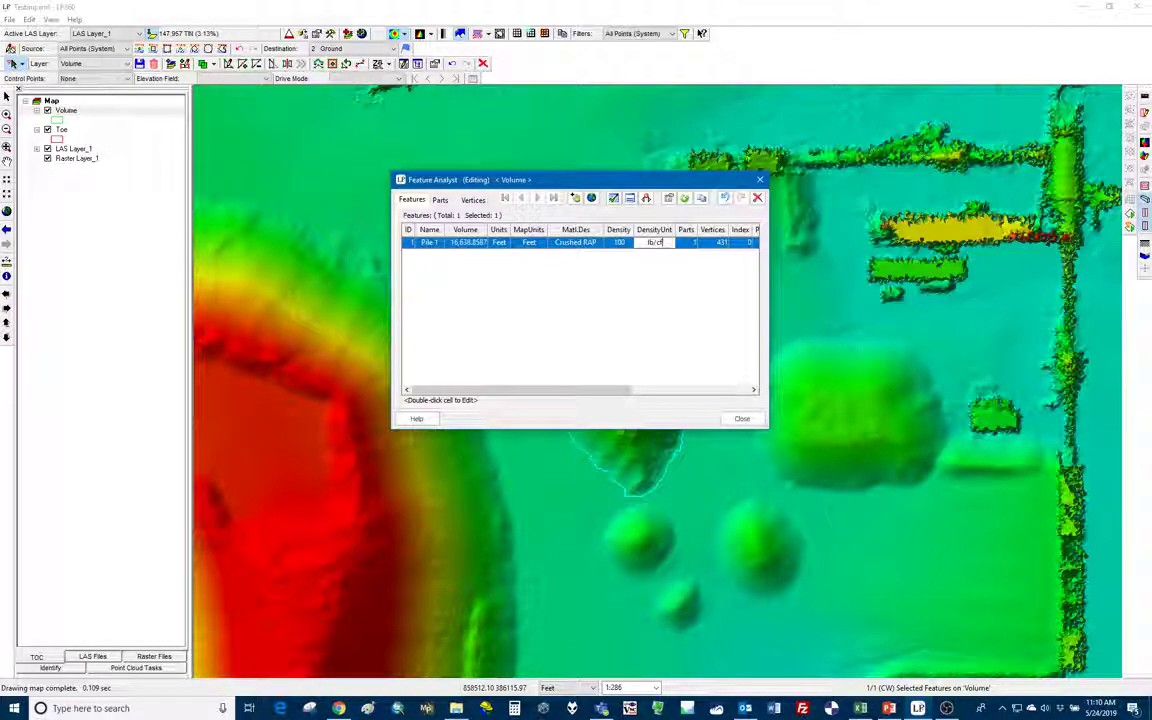
click(568, 303)
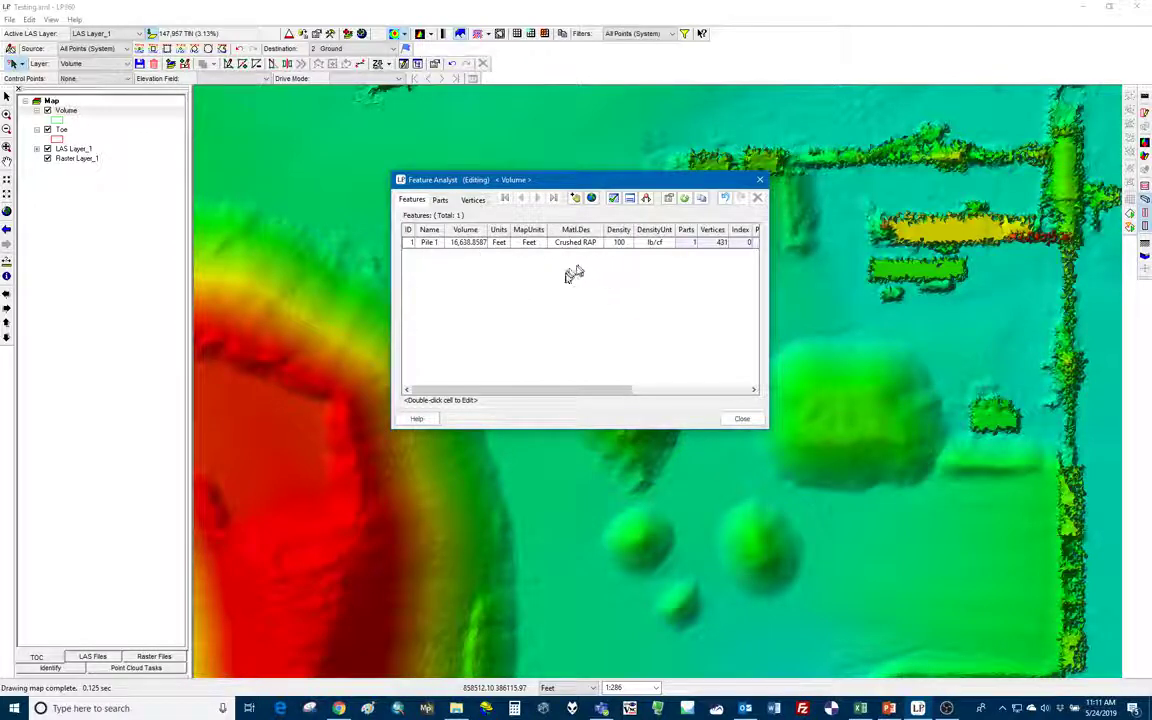
Step: Close the attribute table and save the Volume layer's feature edits, confirming Yes
click(740, 418)
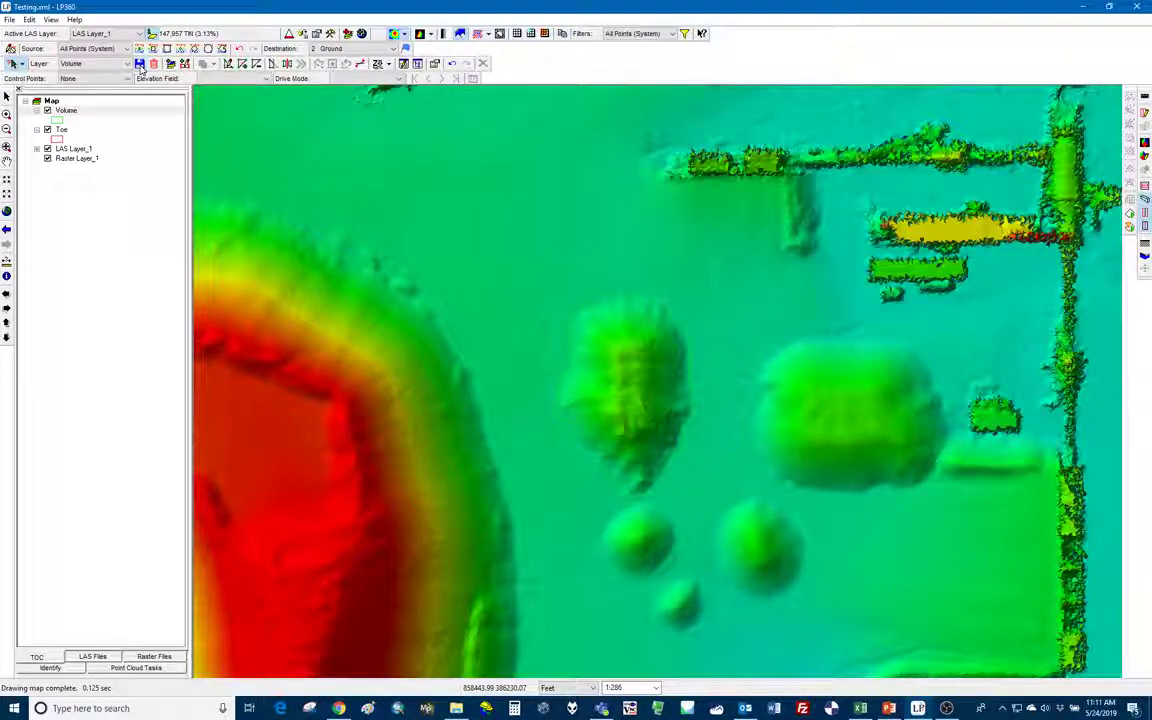
click(140, 64)
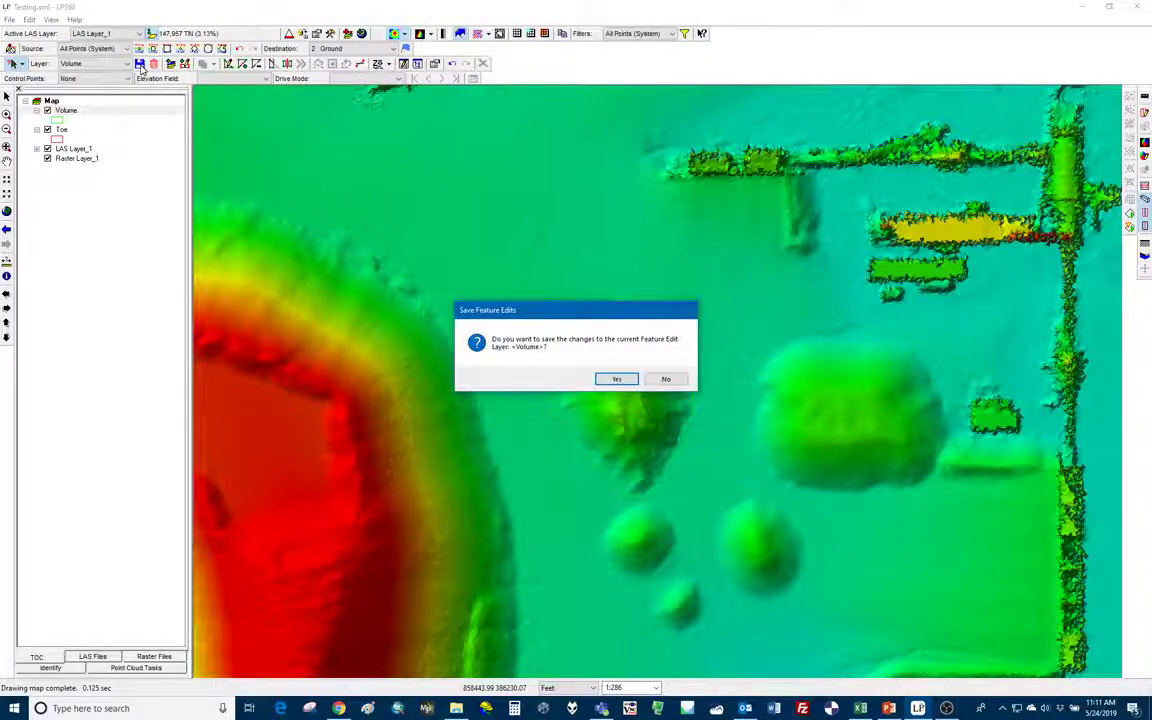
click(617, 380)
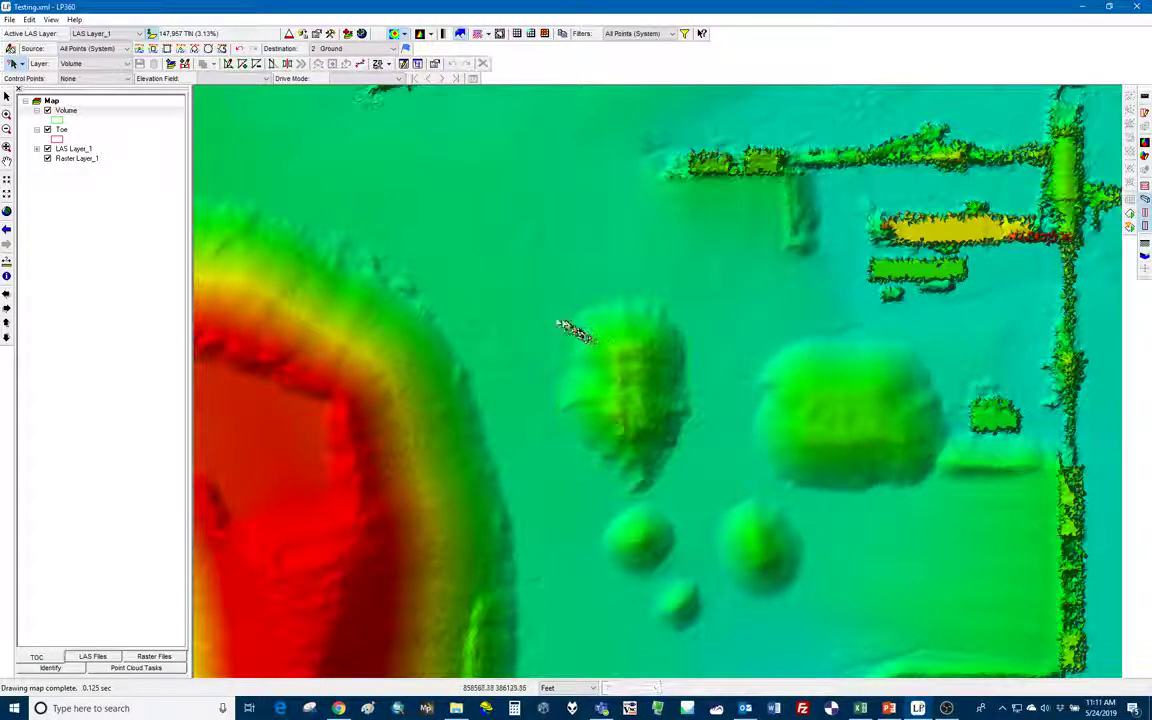
Step: View the Plant 7 site map in Chrome, zooming on pile 1 labelled 873.54 Tons
click(339, 708)
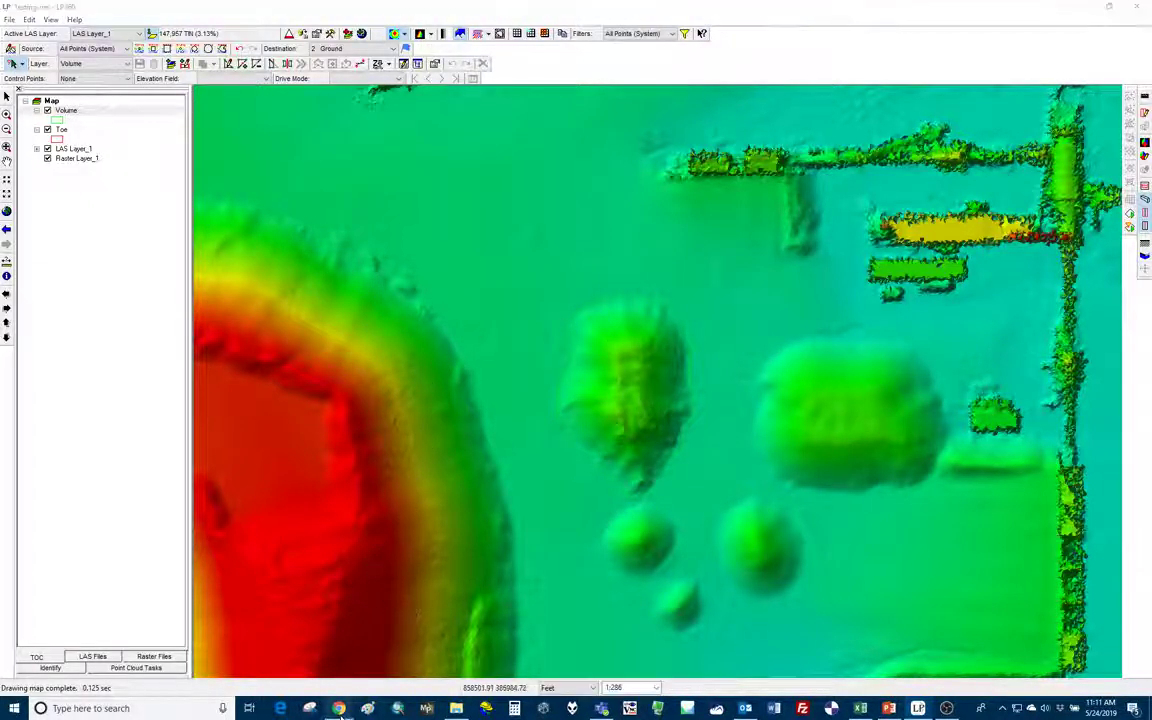
click(247, 12)
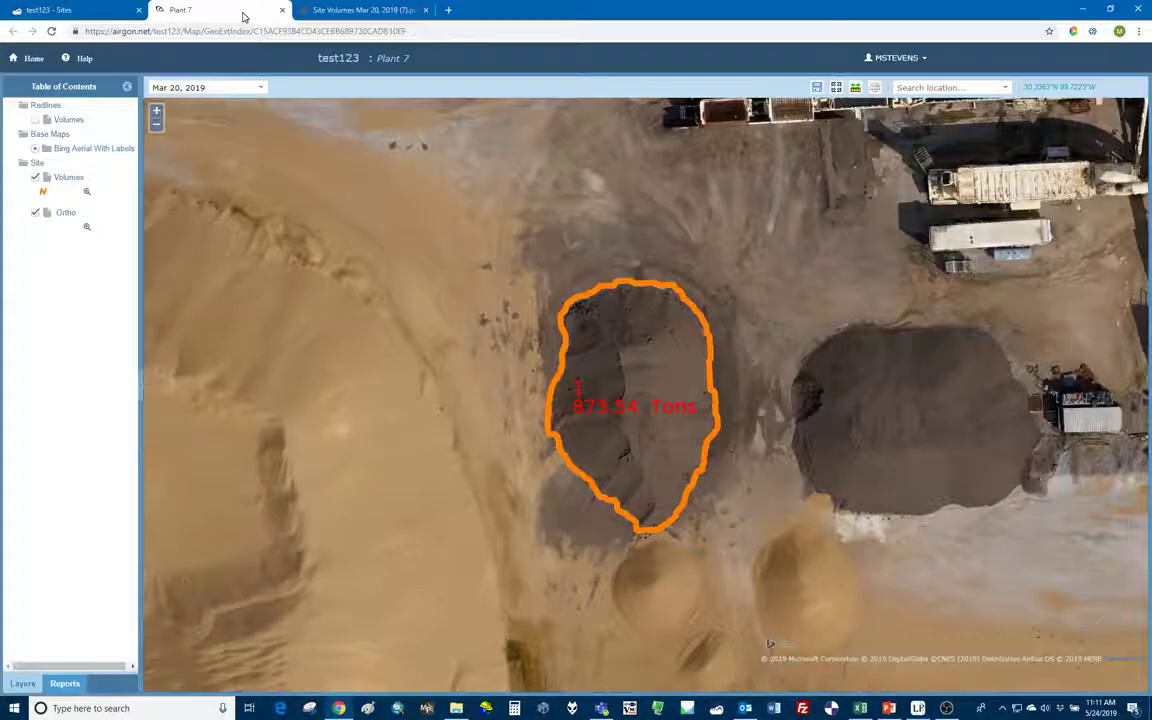
scroll(321, 371, down, 3)
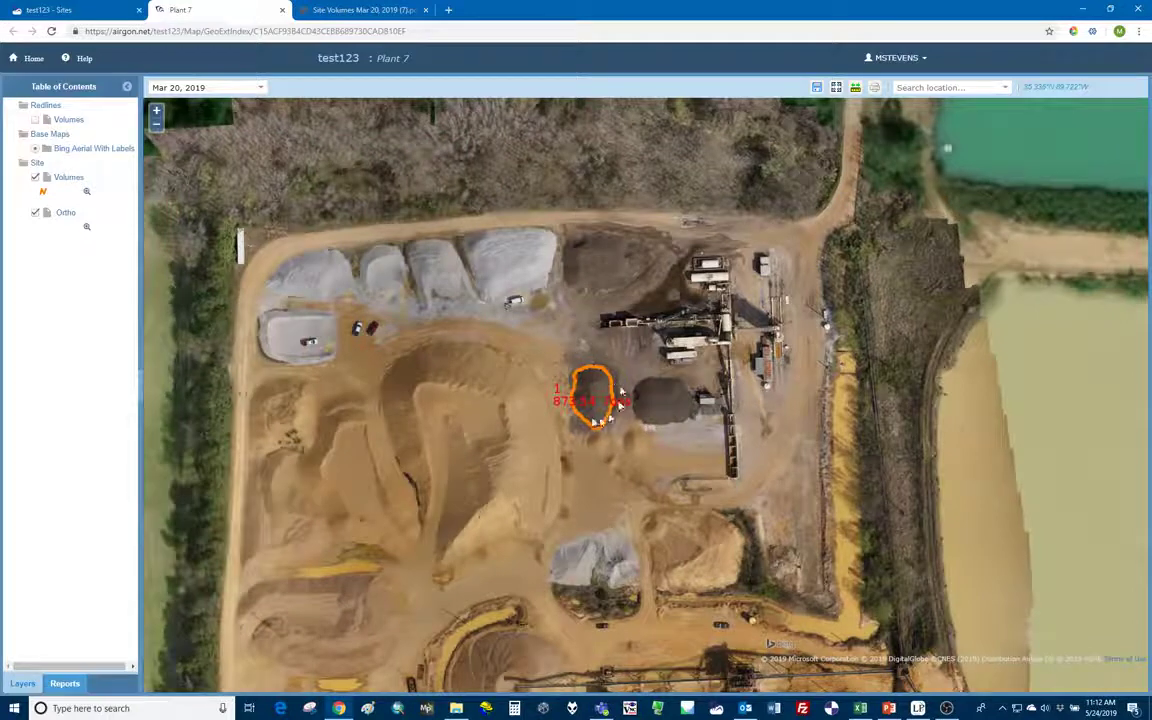
scroll(590, 400, up, 1)
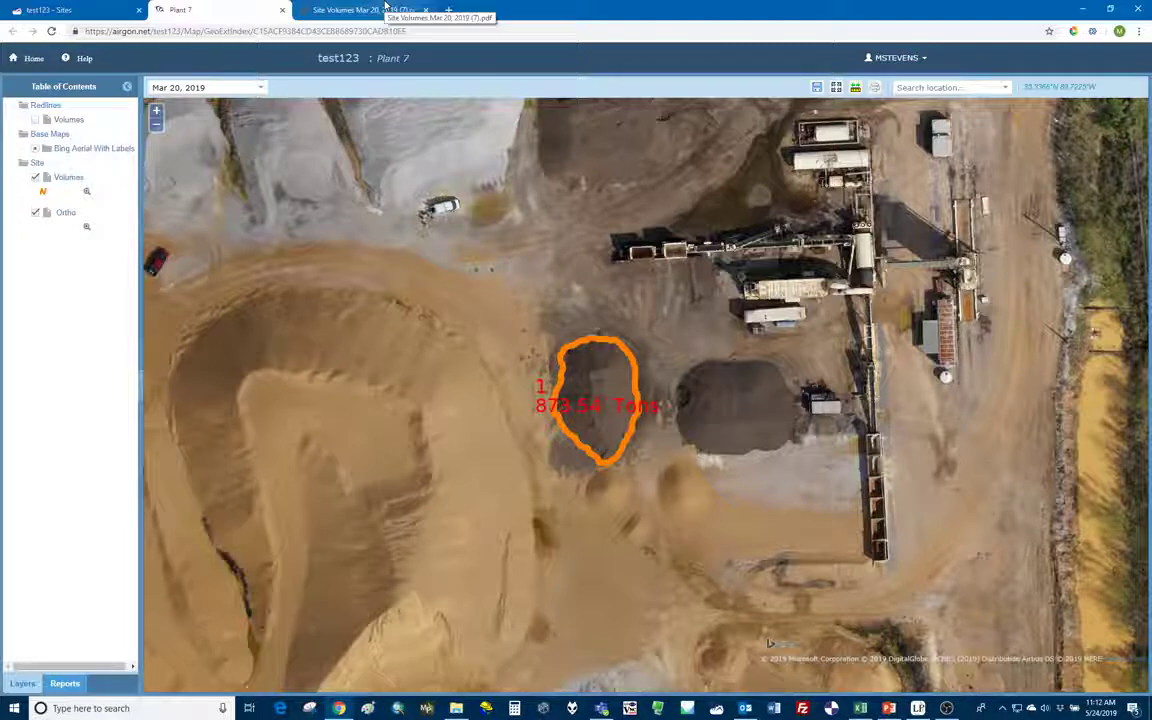
Step: Open the Site Volumes PDF report and scroll to the table showing 874 Tons
click(386, 8)
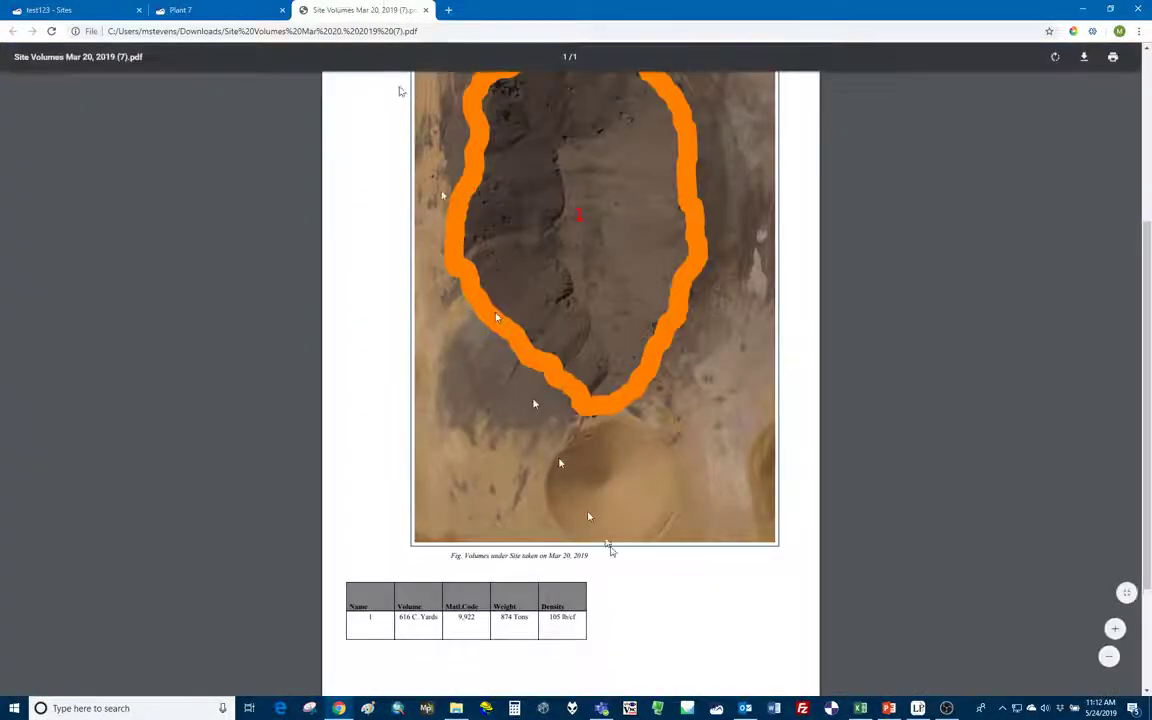
scroll(591, 487, up, 3)
scroll(591, 485, down, 3)
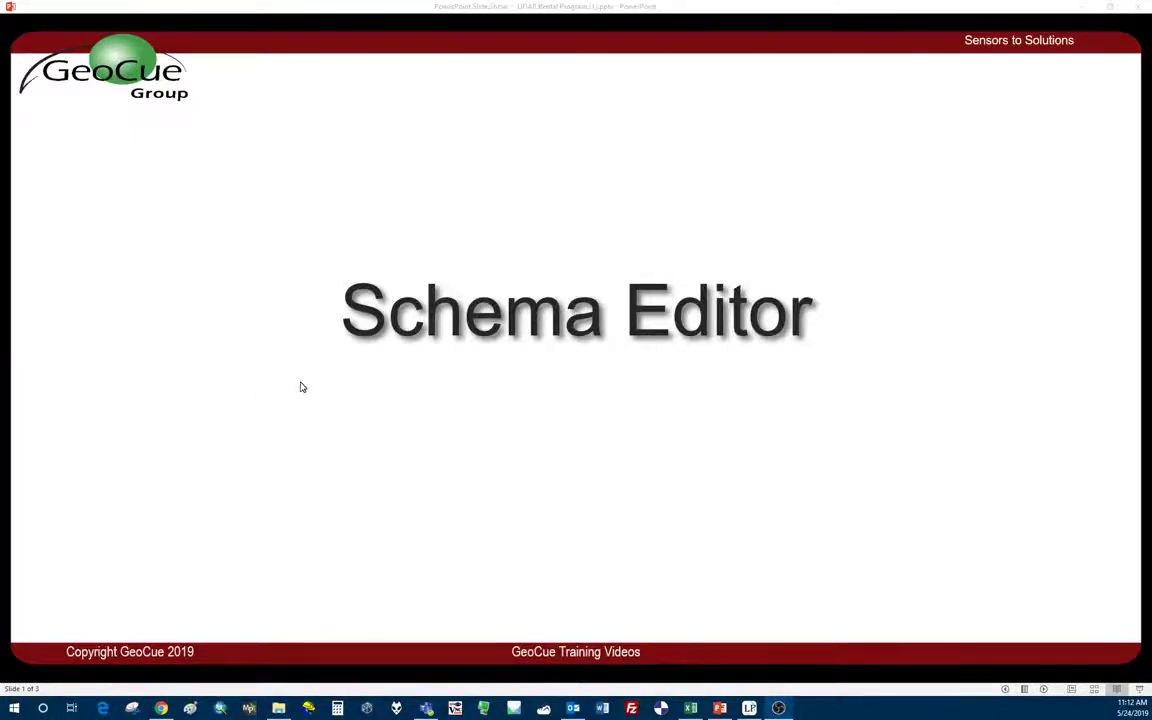
Step: Advance the slide show to the Summary slide on Schema Editor and Feature Analyst attributes
click(427, 344)
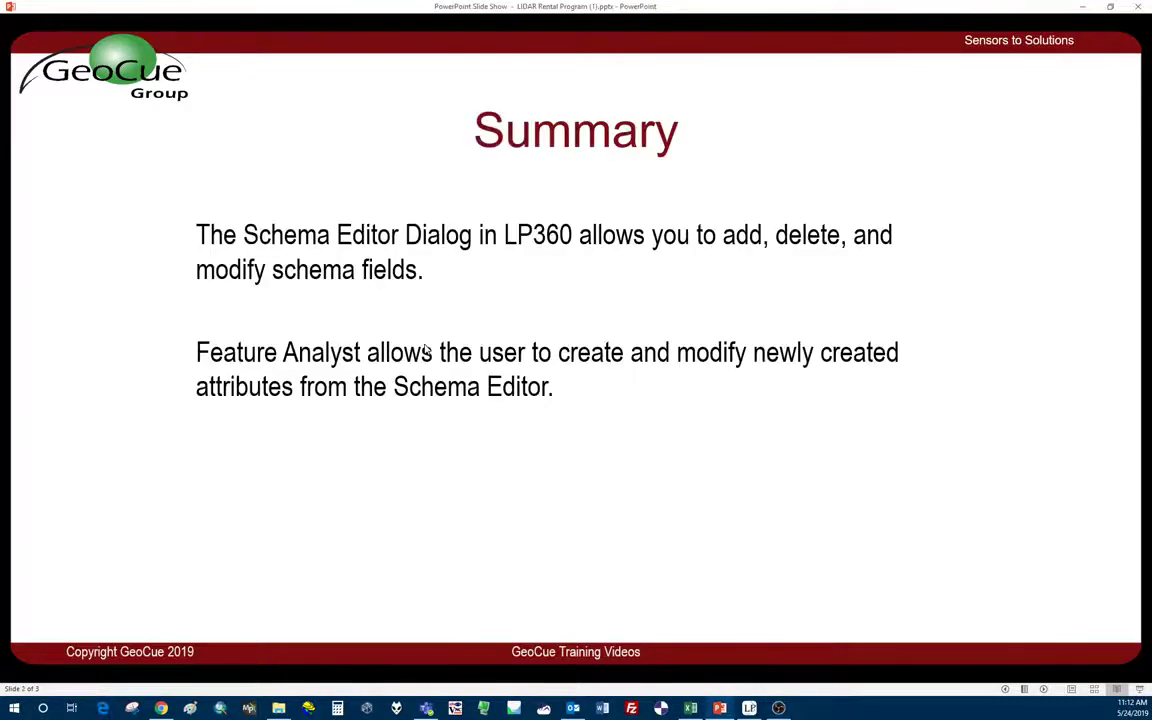